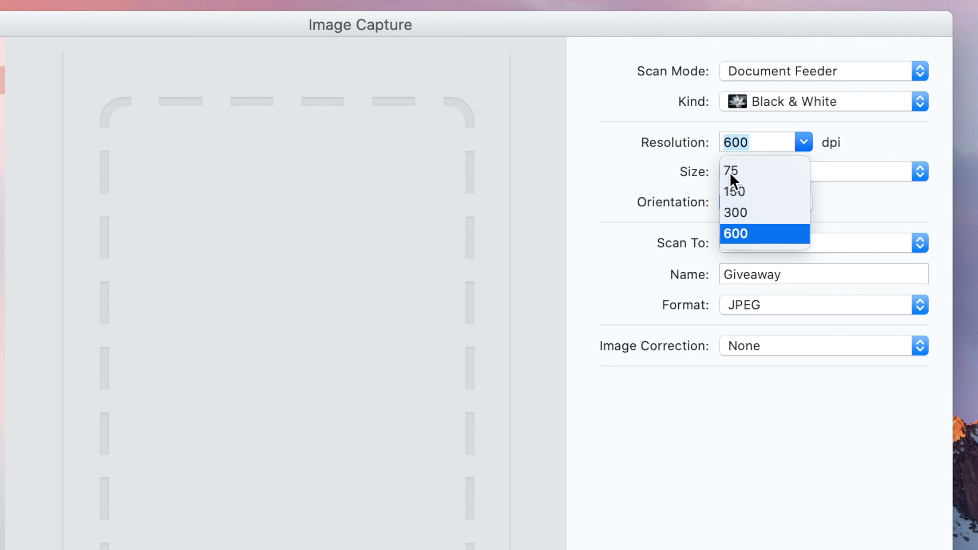
Set the scan resolution to 600 dpi, name the scan "Pointed Pen Nibs", and scan the document.
left_click(739, 233)
double_click(783, 278)
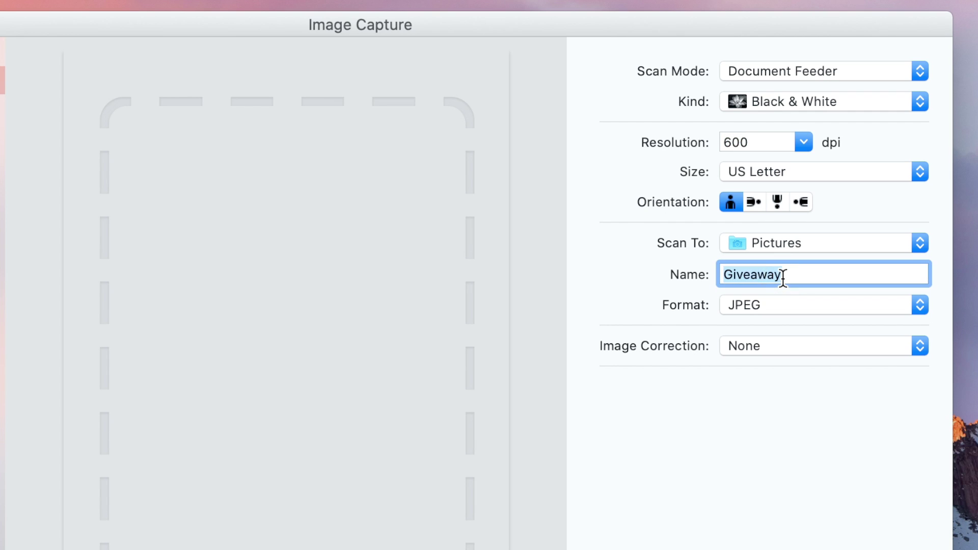
type("Pointe")
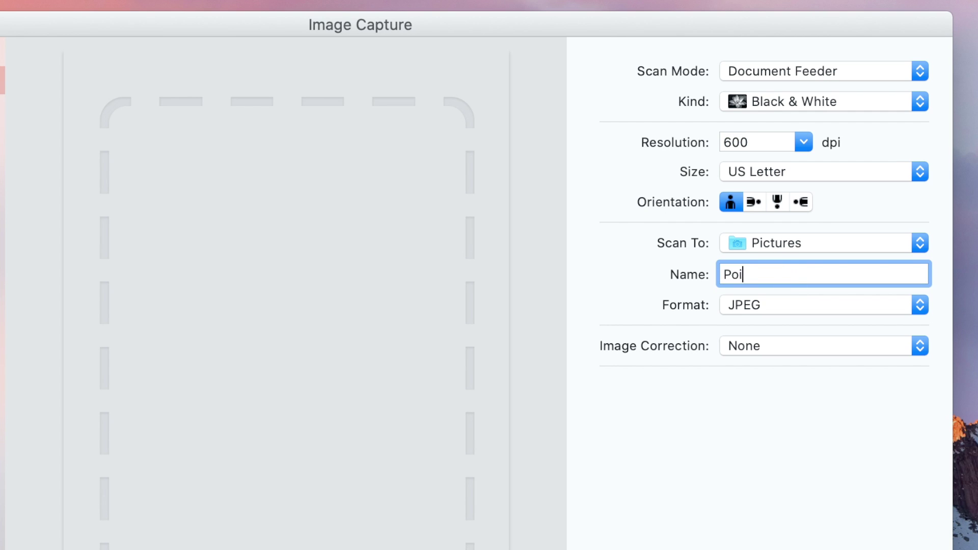
type("d Pen Nibs")
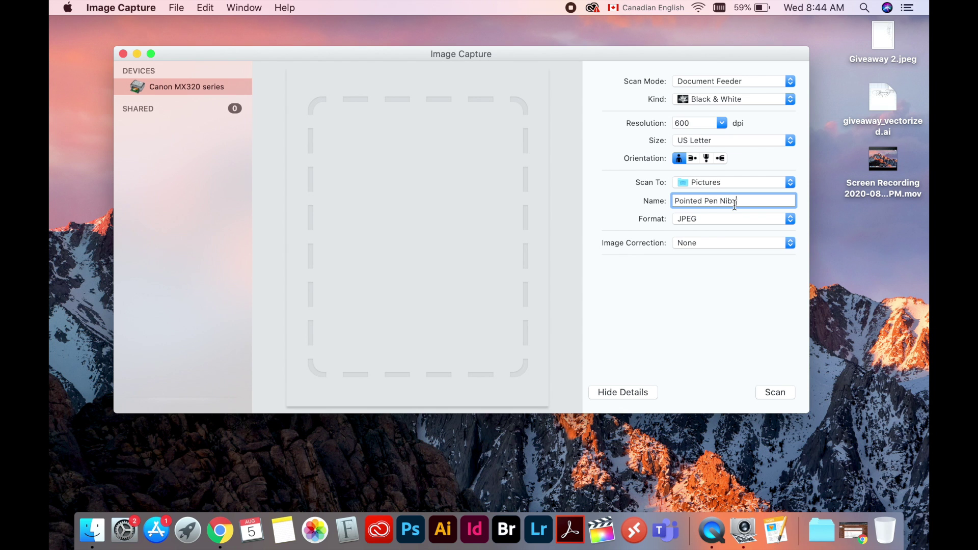
left_click(766, 389)
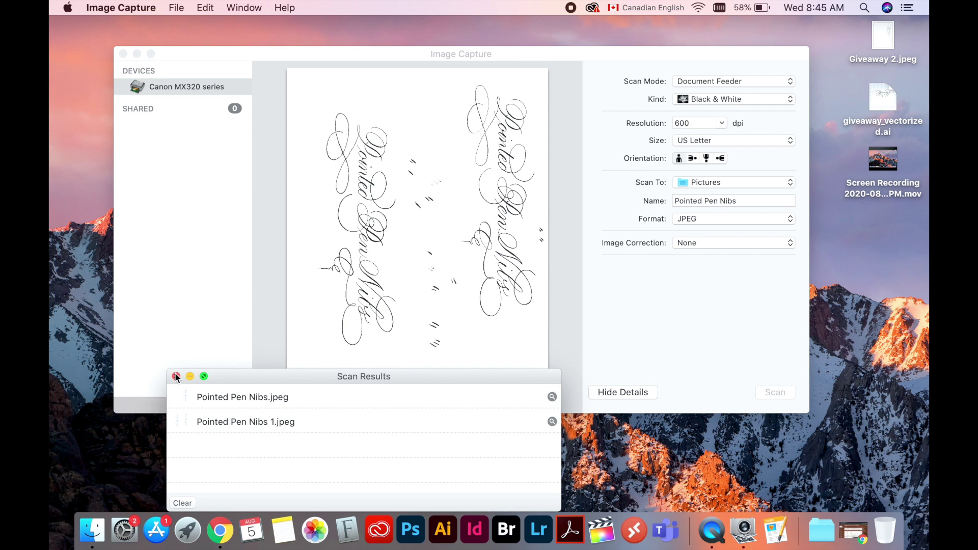
Put away the scan windows and preview Pointed Pen Nibs.jpeg from the Pictures folder in Finder.
left_click(176, 376)
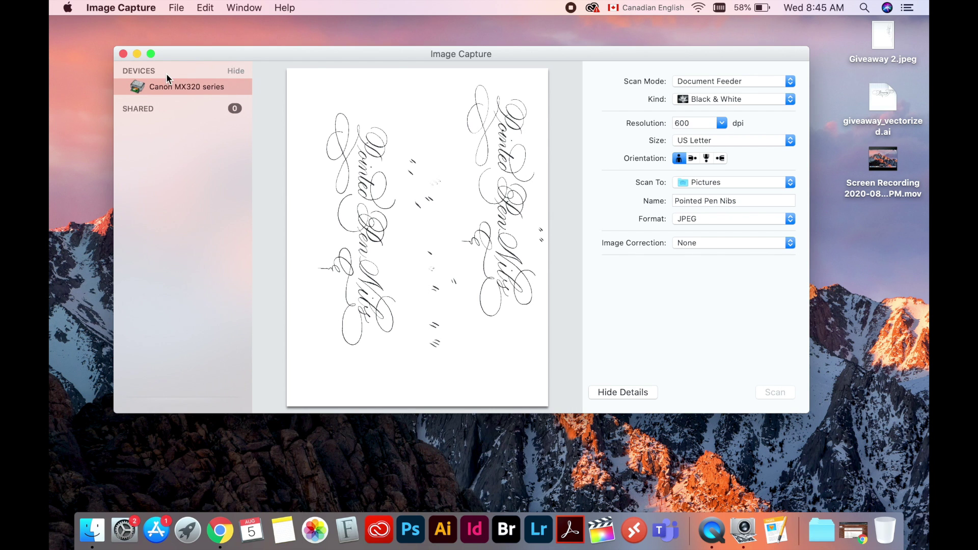
left_click(137, 53)
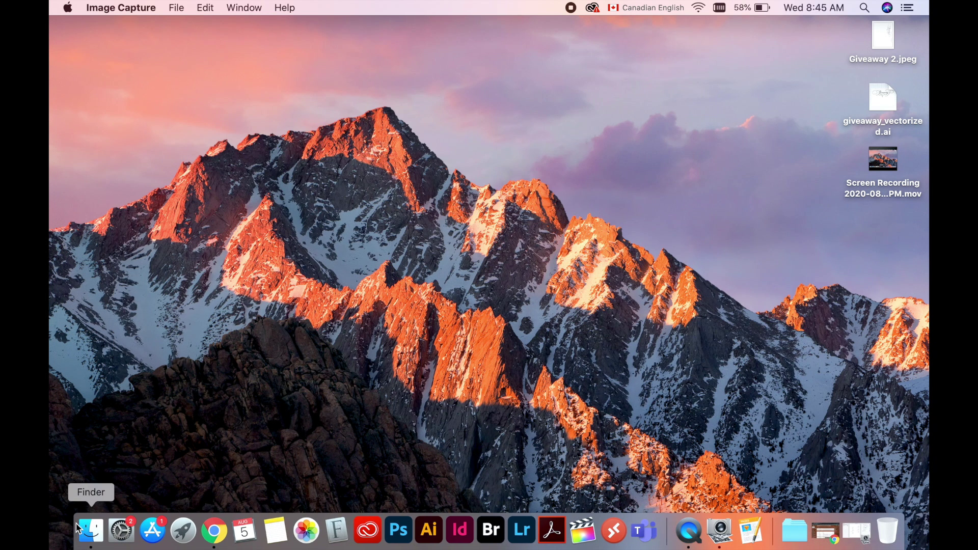
left_click(83, 534)
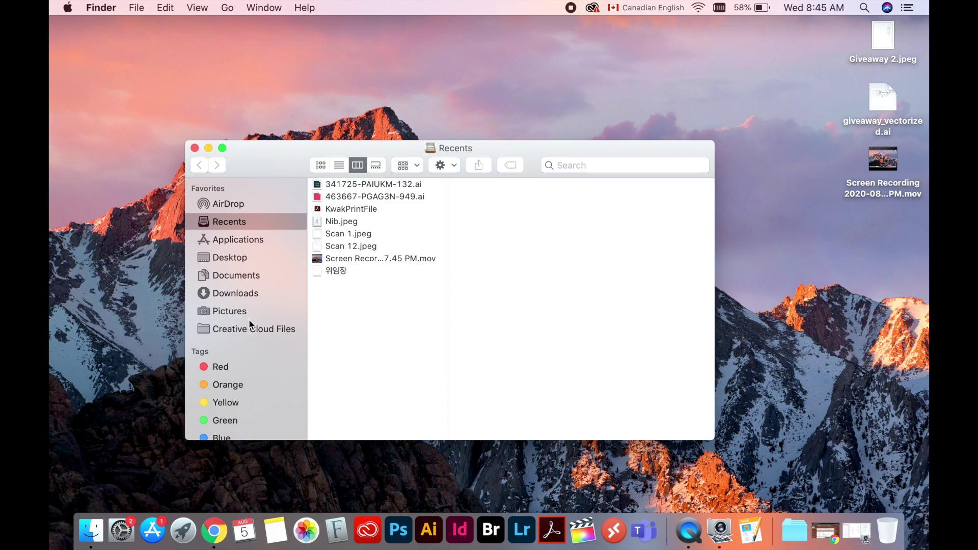
left_click(234, 310)
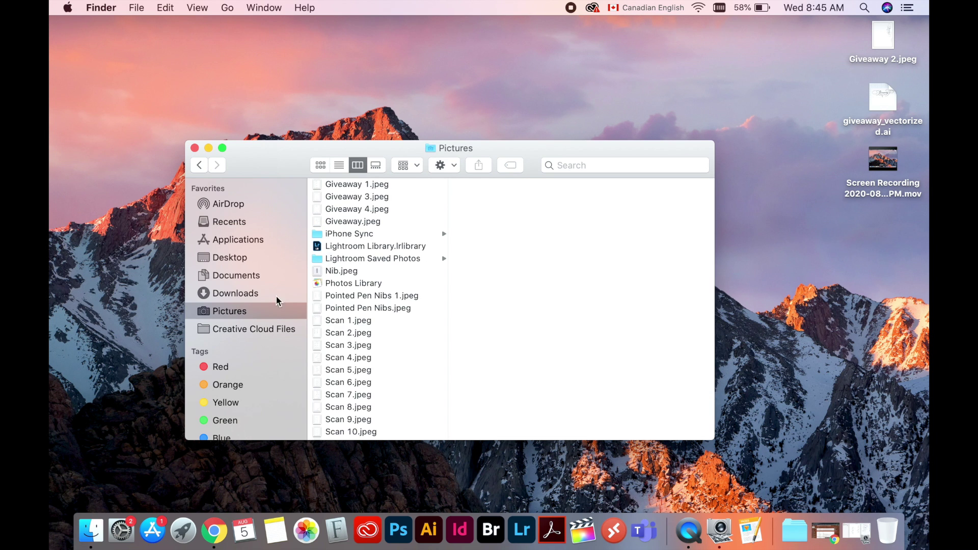
left_click(376, 297)
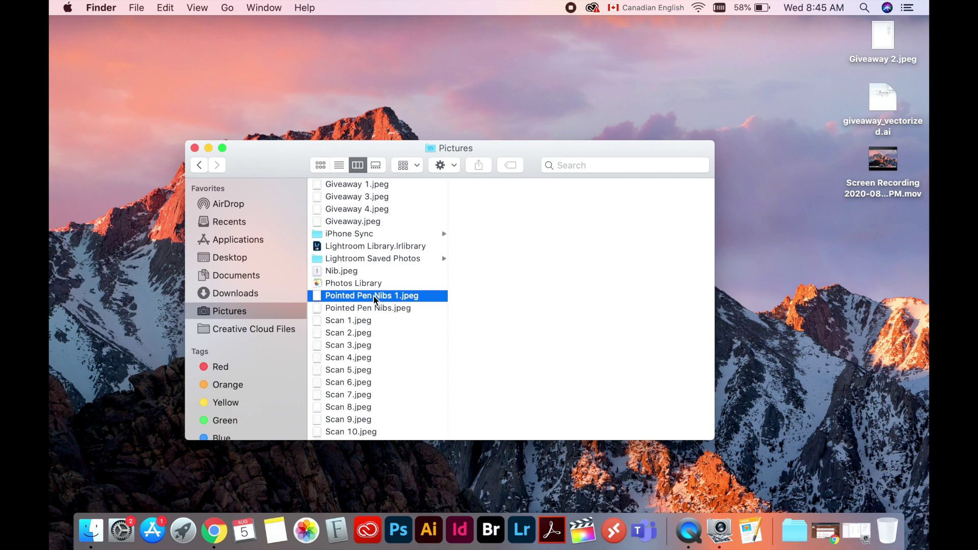
key("Down")
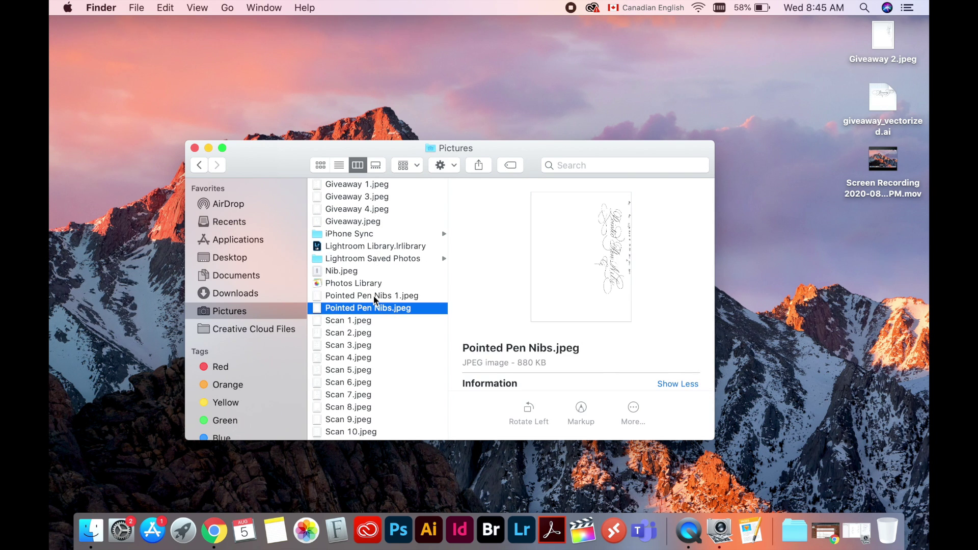
key("space")
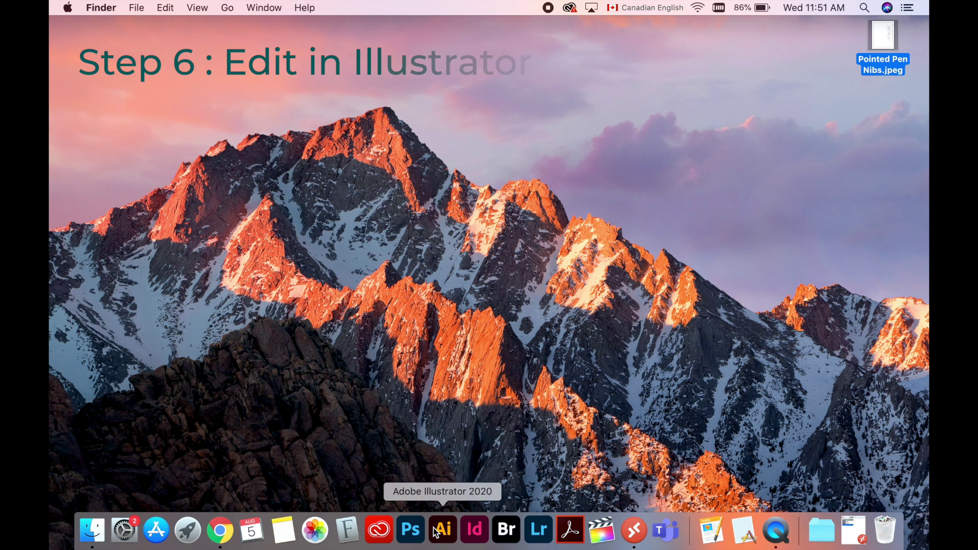
Switch to Adobe Illustrator and open Pointed Pen Nibs.jpeg from the Desktop.
left_click(446, 531)
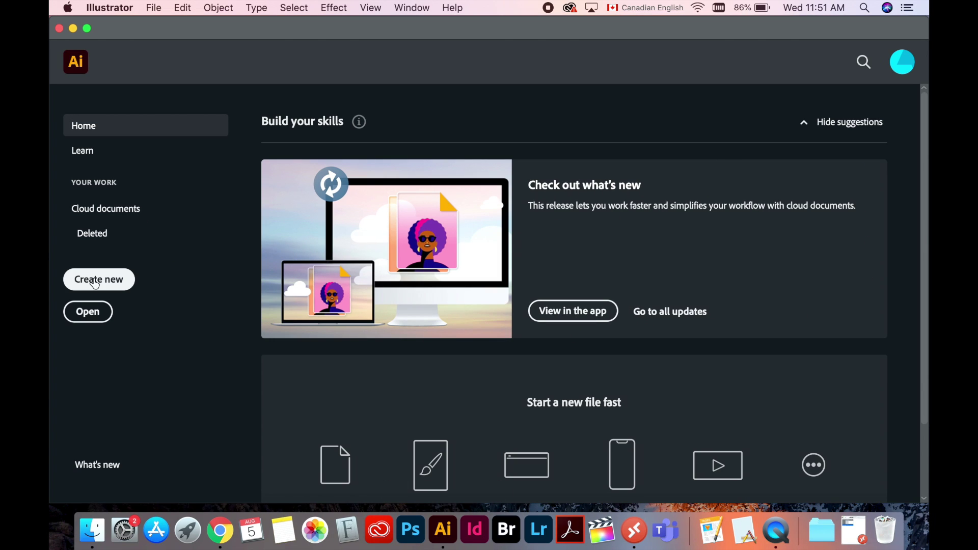
left_click(85, 321)
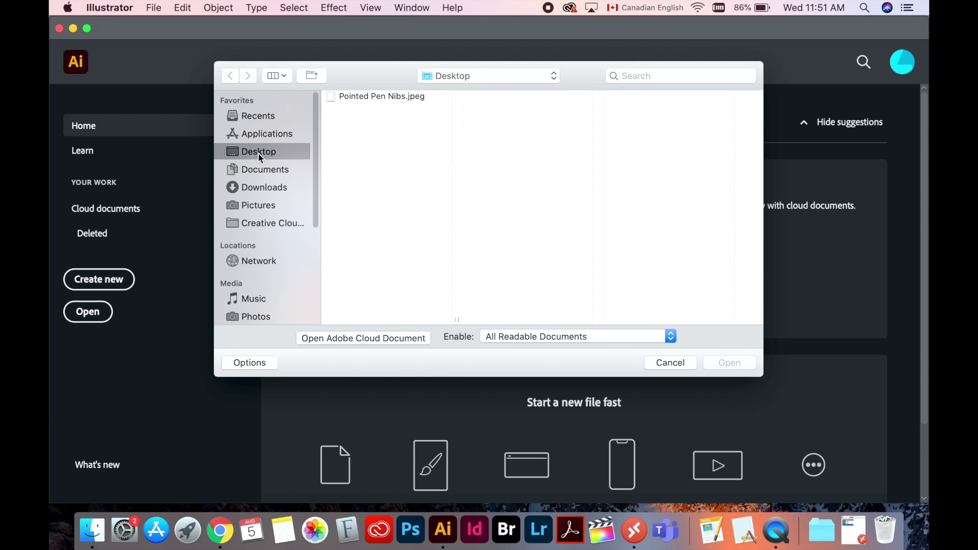
left_click(357, 96)
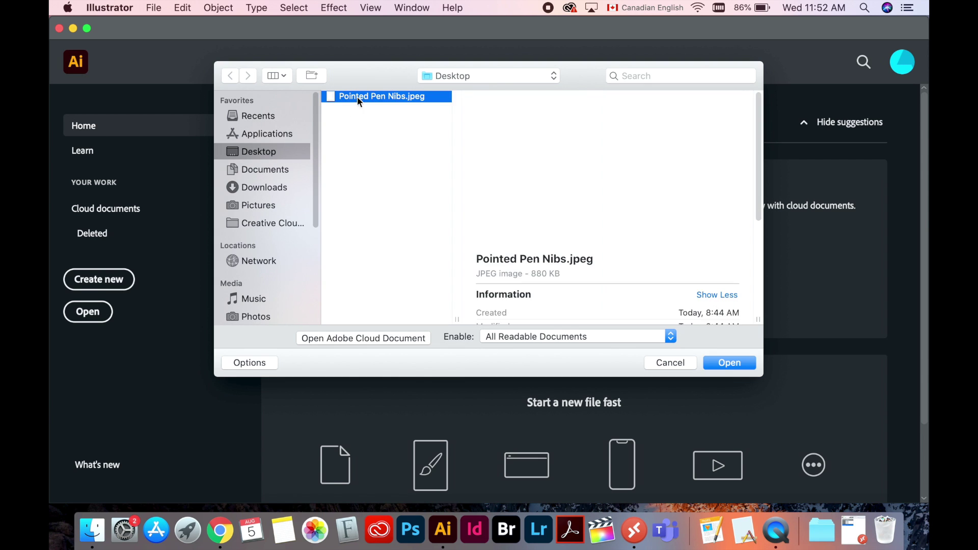
left_click(729, 362)
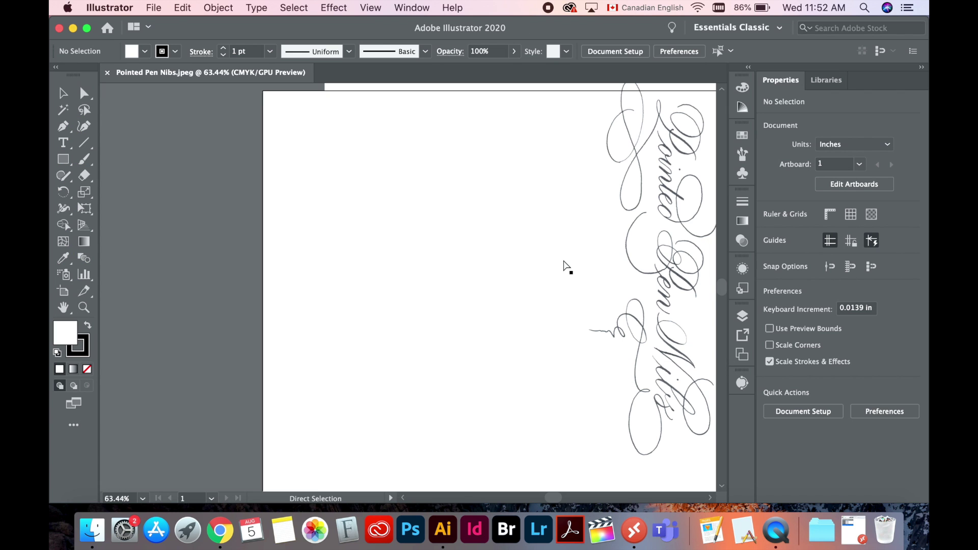
Rotate the scanned image 90° counterclockwise so the lettering reads horizontally.
key("super+0")
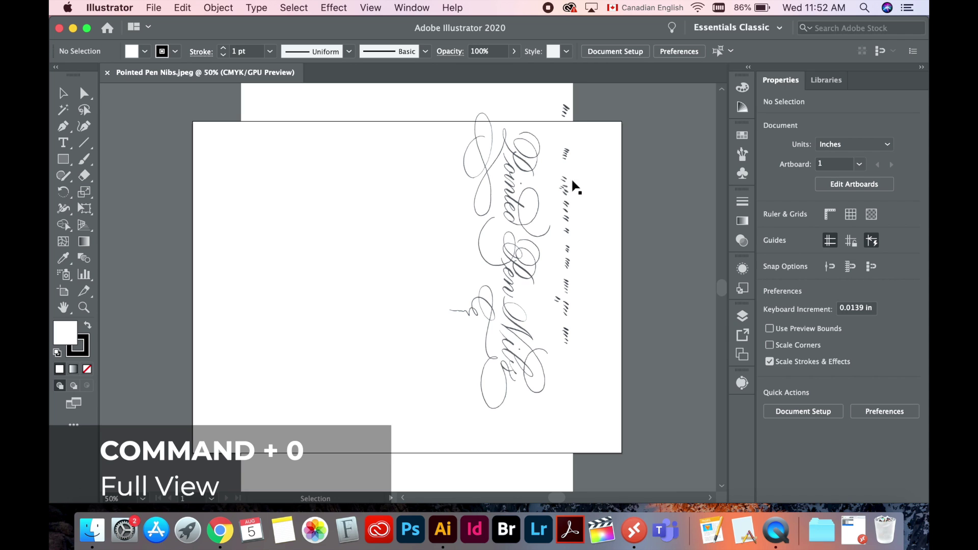
left_click(563, 108)
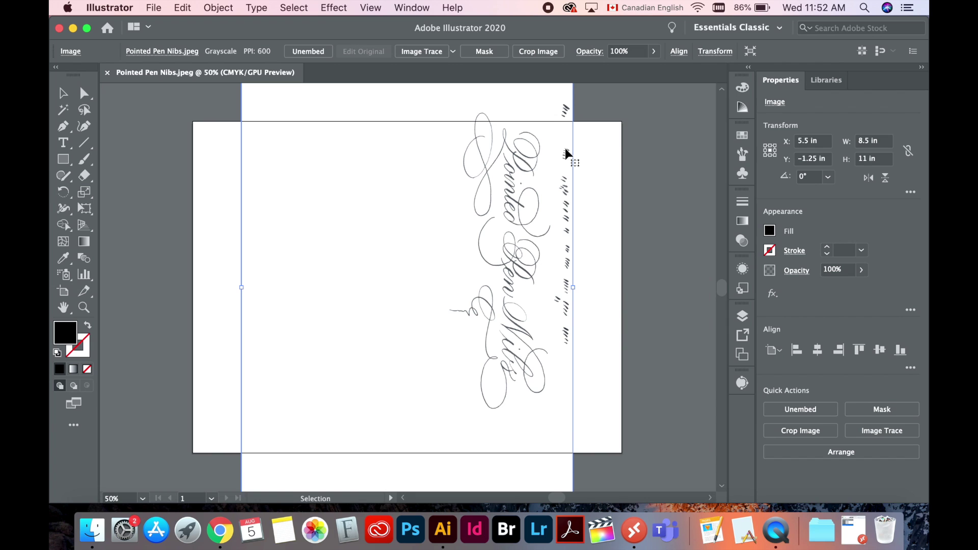
key("super+minus")
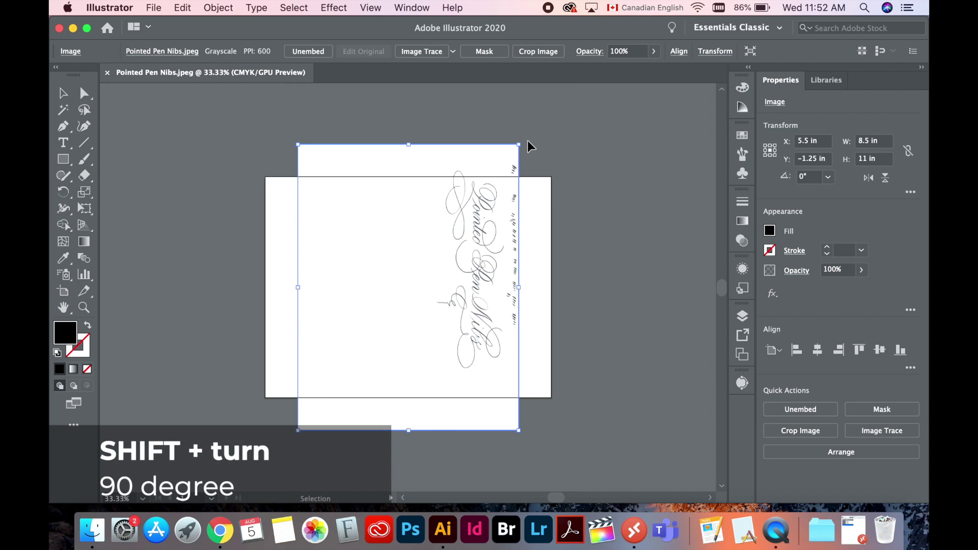
left_click_drag(525, 141, 244, 195)
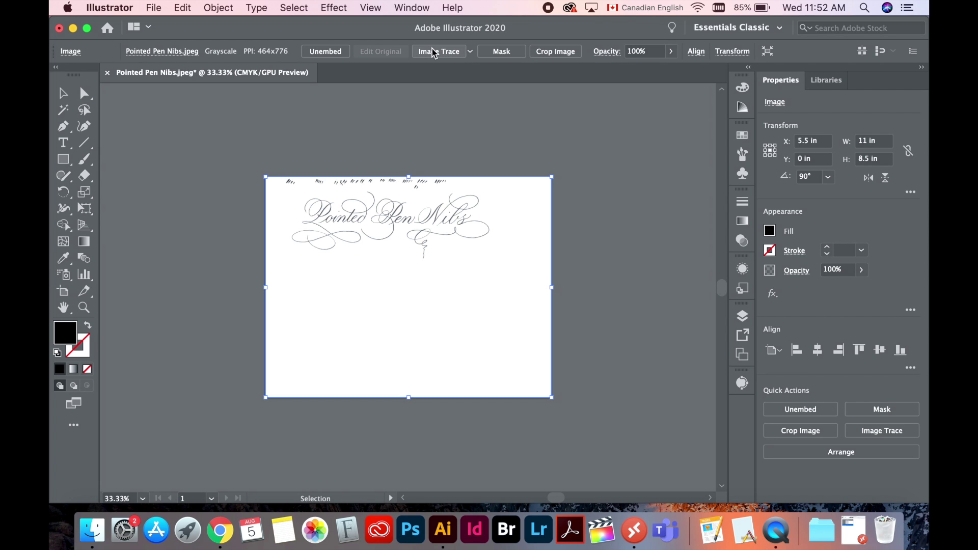
Start an Image Trace of the scan with the Default preset in Black and White mode and preview enabled.
left_click(416, 7)
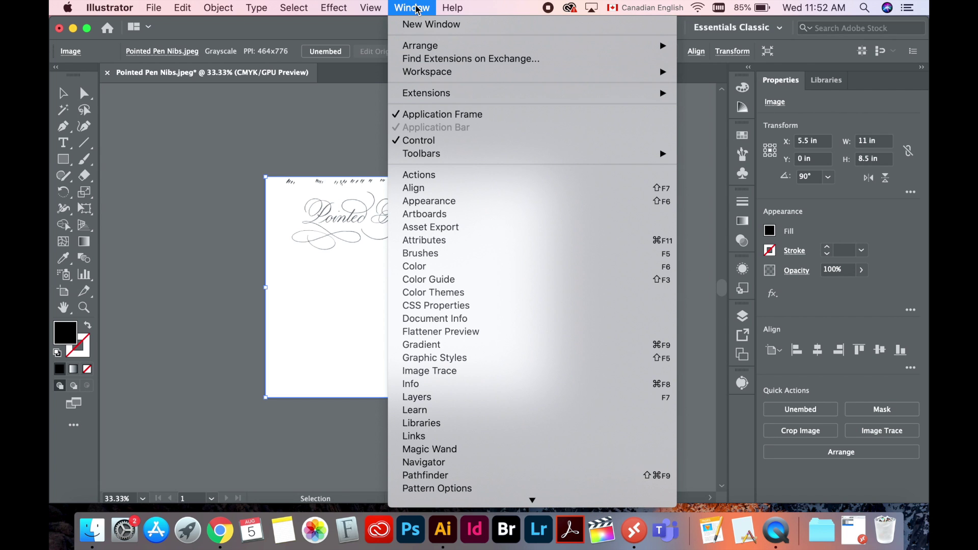
left_click(454, 375)
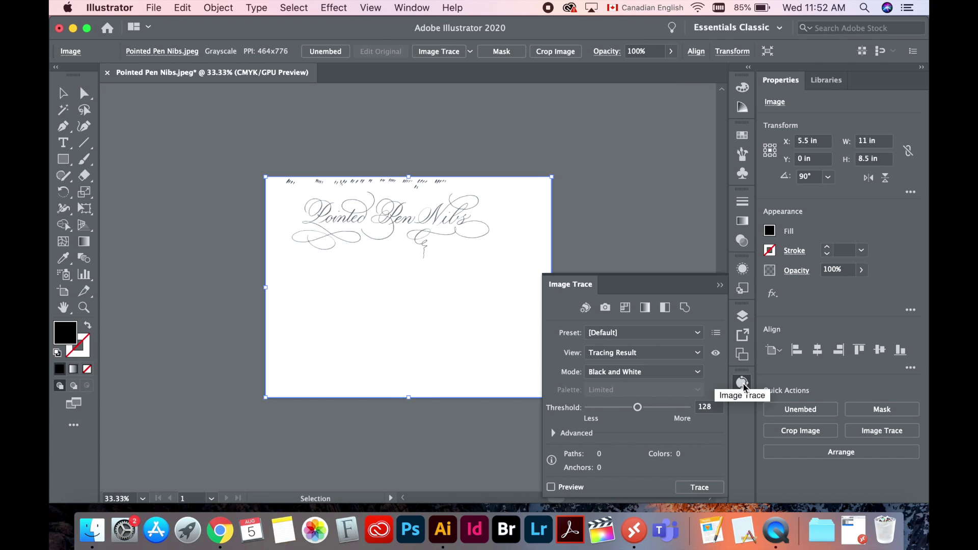
left_click(552, 487)
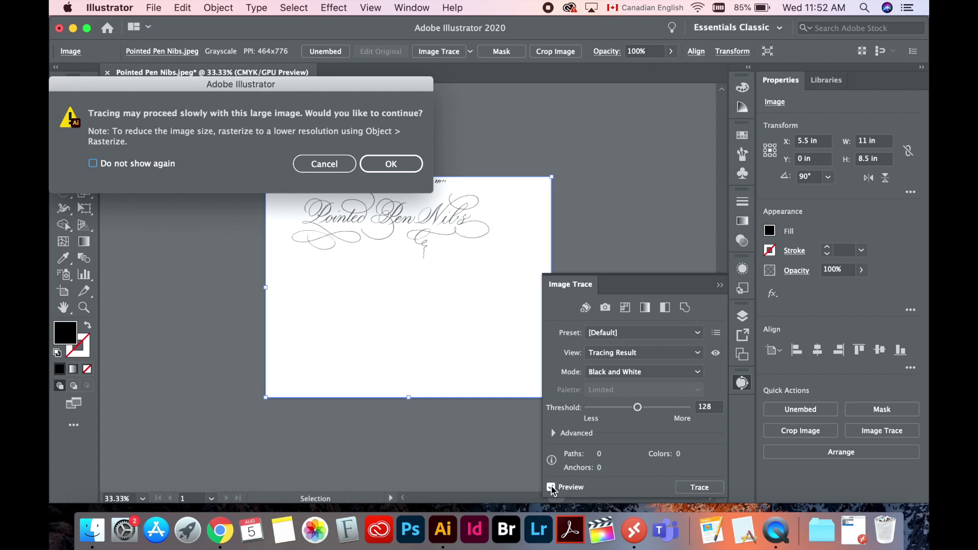
left_click(398, 167)
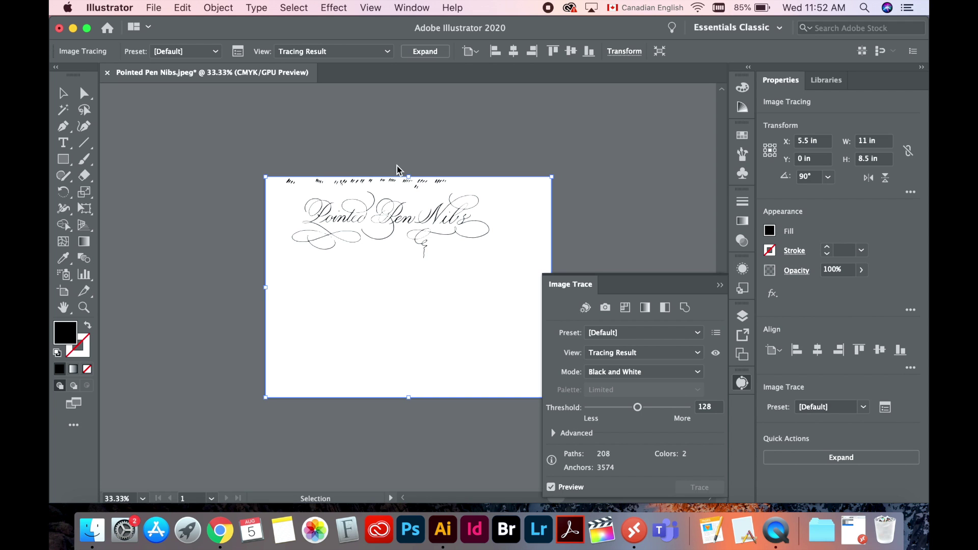
Raise the Image Trace threshold to 190 to fill the broken hairlines, then close the trace settings.
scroll(382, 227, "up", 2)
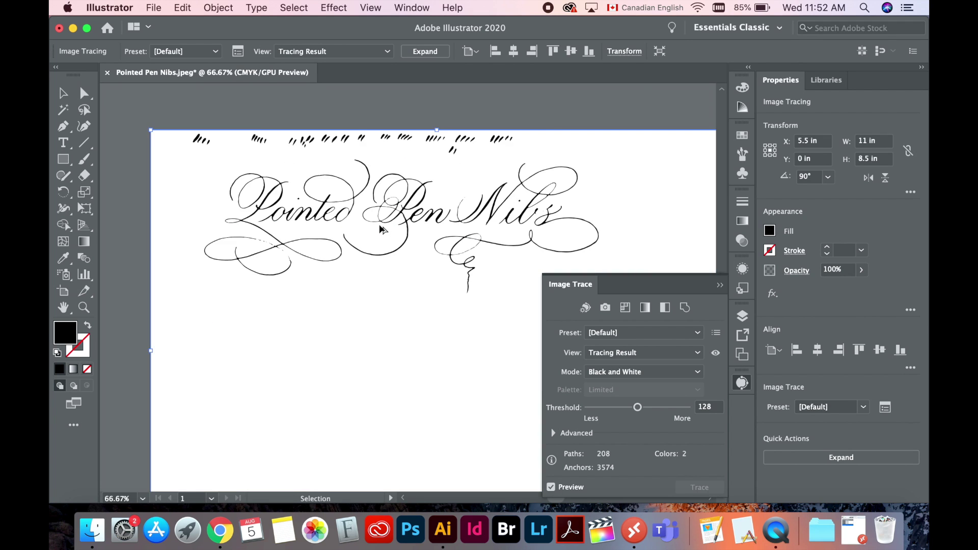
scroll(381, 229, "up", 1)
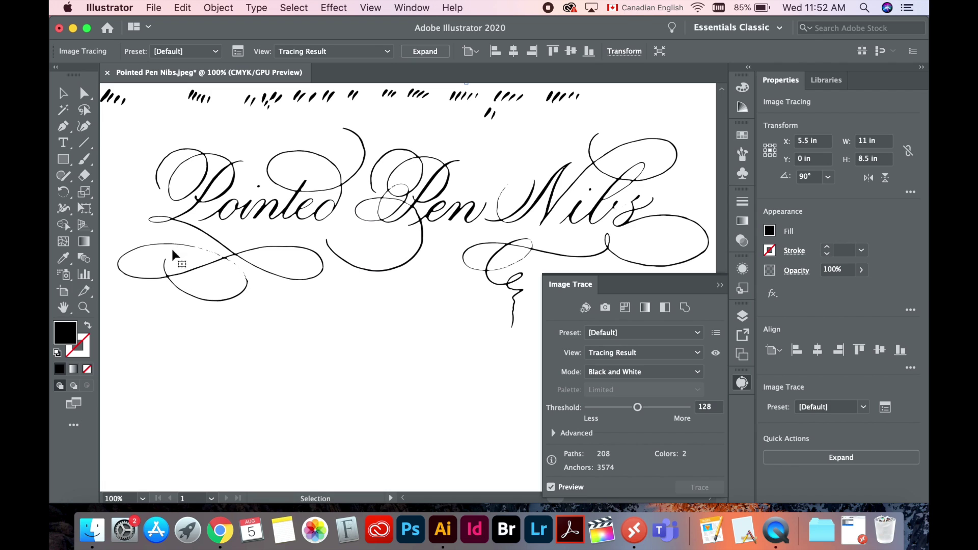
left_click_drag(637, 407, 643, 408)
left_click(642, 408)
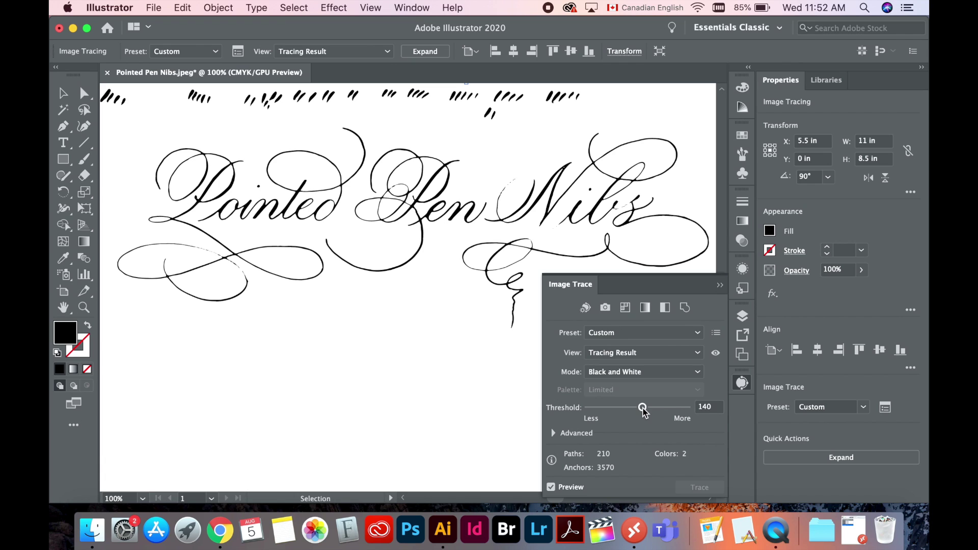
left_click_drag(643, 408, 661, 408)
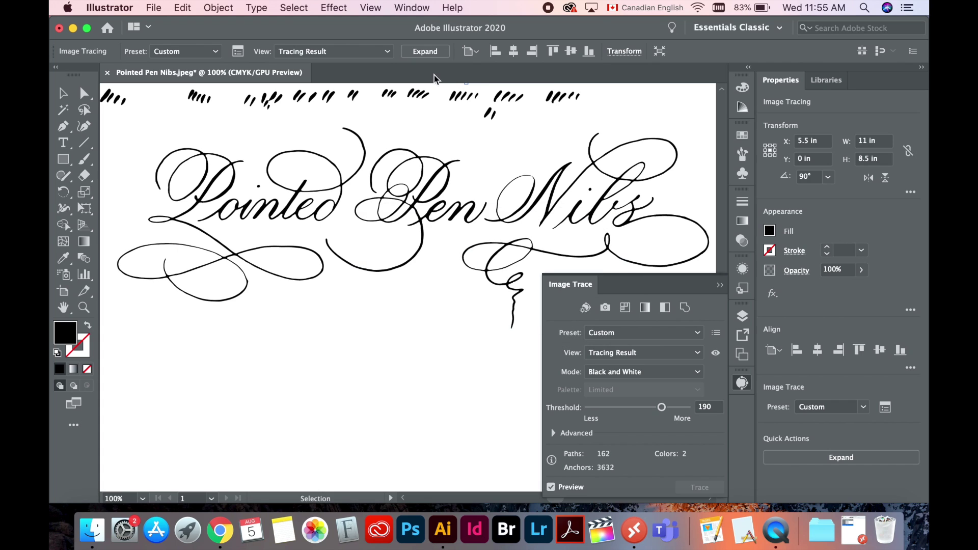
left_click(742, 381)
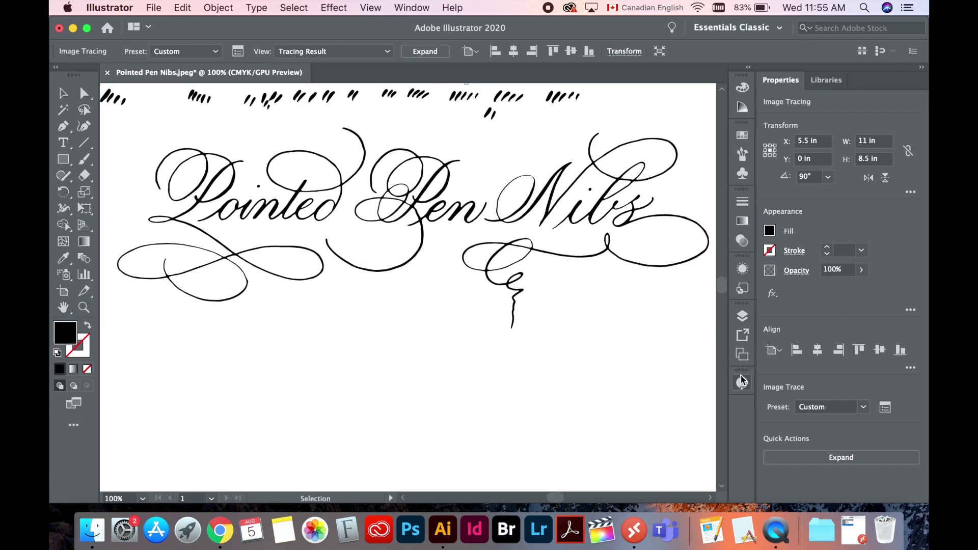
Expand the tracing into editable vector paths, check its anchor points, and deselect the artwork.
left_click(416, 52)
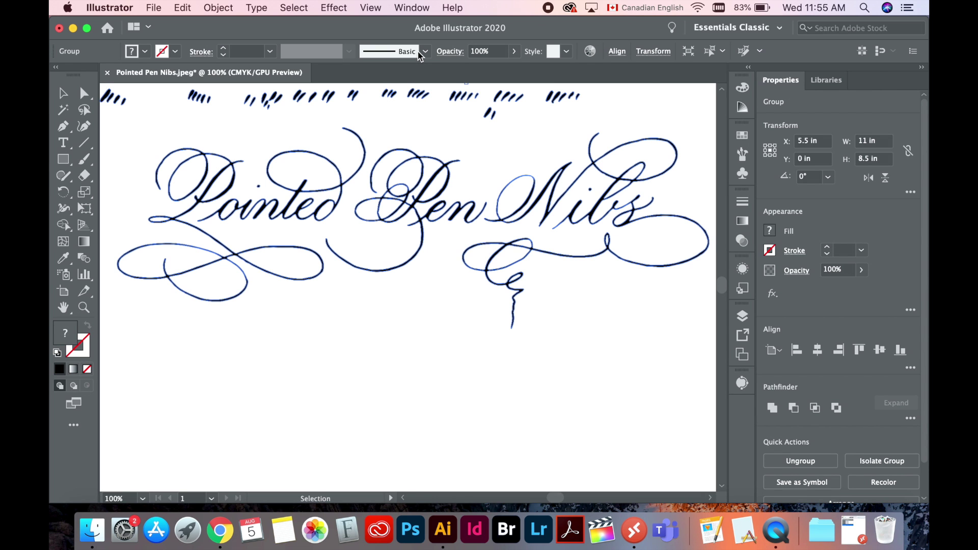
key("a")
key("super+minus")
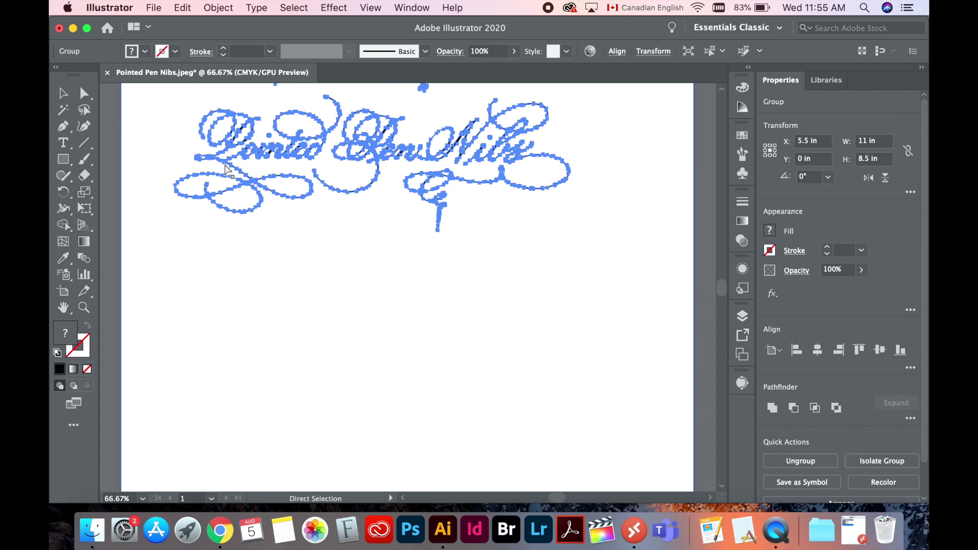
key("super+minus")
left_click_drag(454, 168, 467, 194)
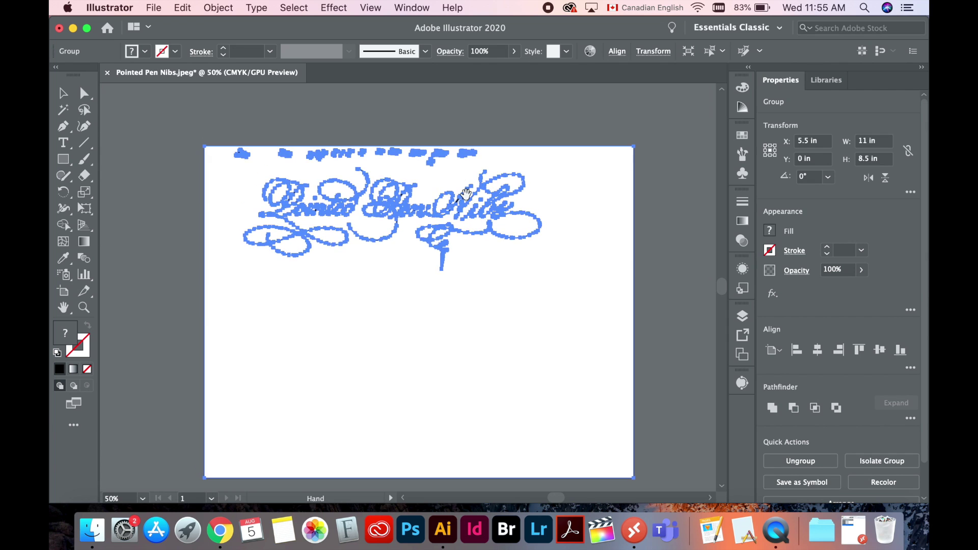
key("v")
left_click(476, 125)
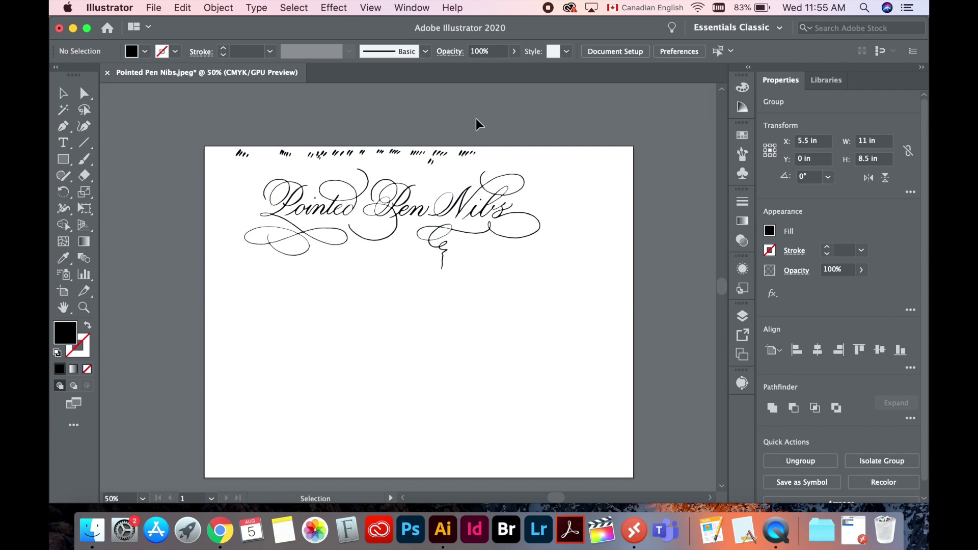
Isolate the traced group and delete the white background shape behind the lettering.
left_click(573, 163)
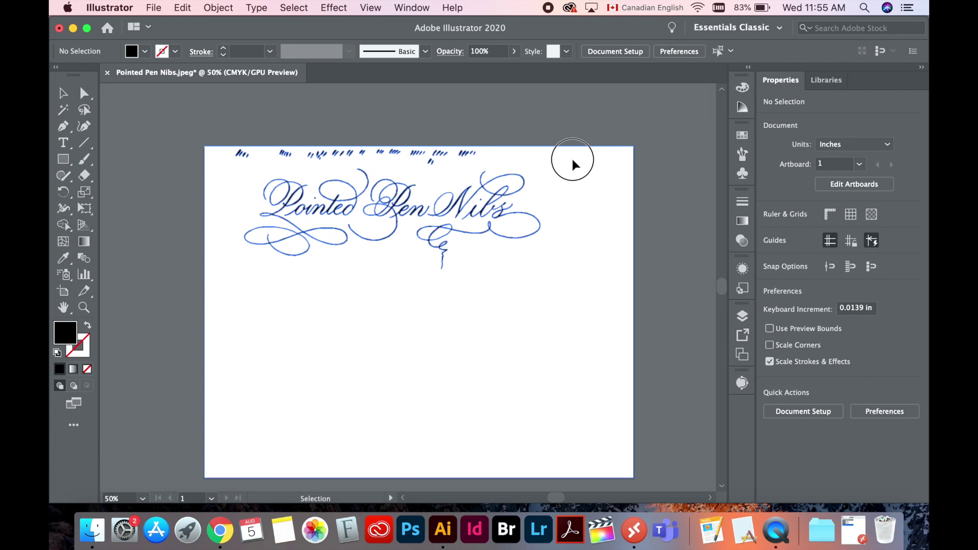
left_click(741, 316)
left_click(604, 332)
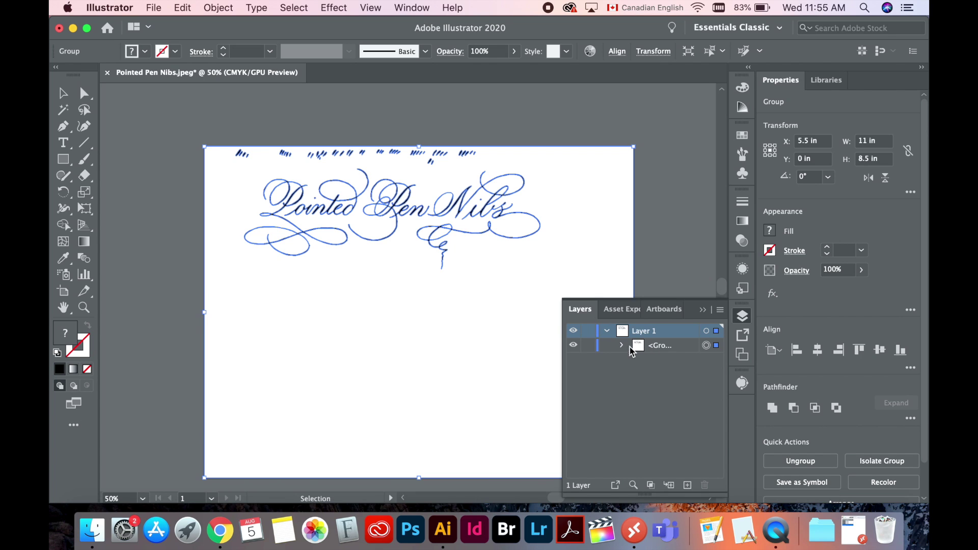
left_click(621, 346)
left_click(622, 346)
double_click(579, 191)
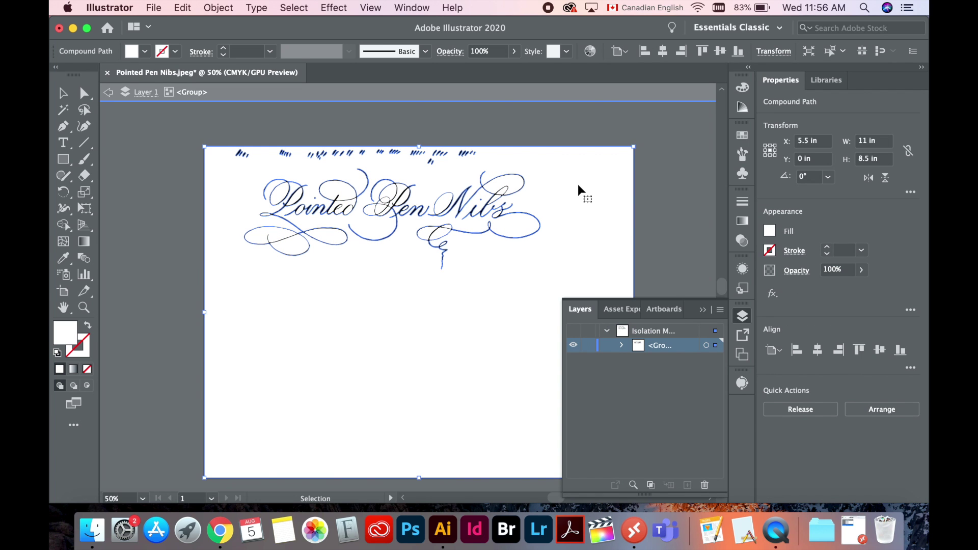
left_click(579, 191)
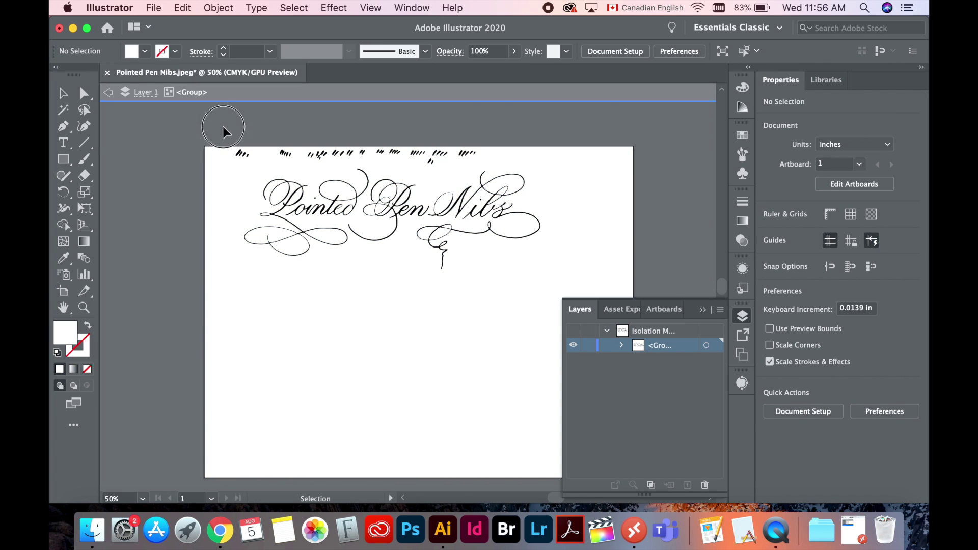
Delete the row of stray pen marks above the lettering and leave isolation mode.
left_click_drag(221, 126, 479, 165)
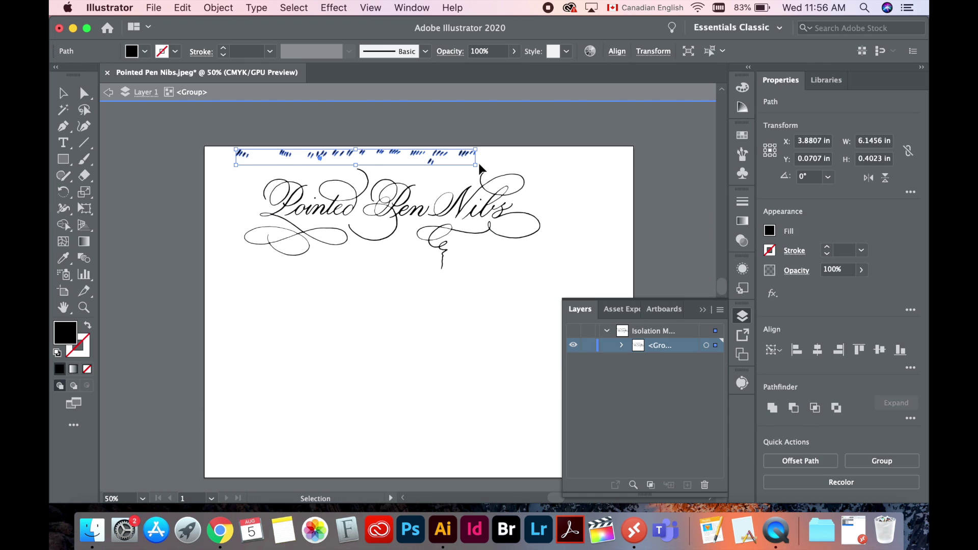
key("Delete")
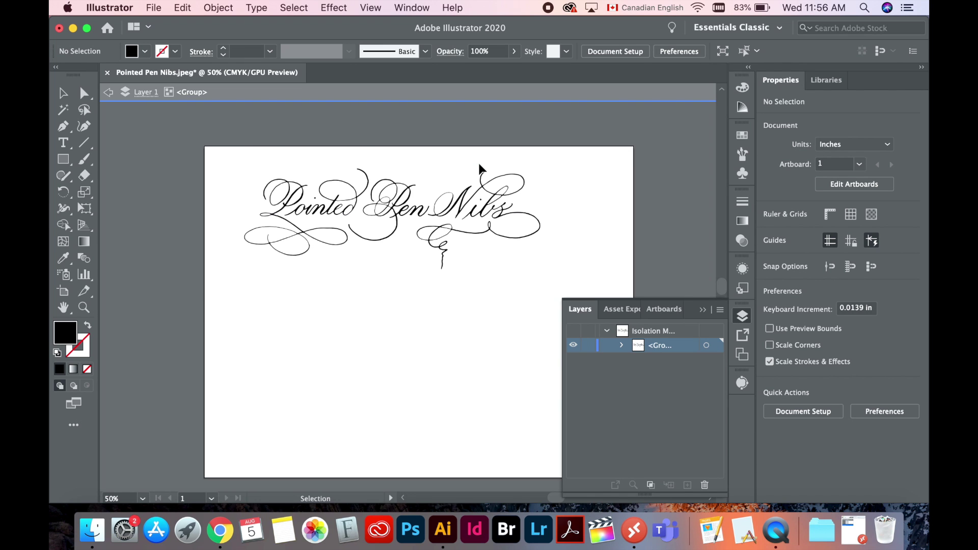
key("Escape")
Draw a rectangle about 9.83 by 3.7 in over the lettering and fill it with magenta from the default Print swatches.
left_click(63, 159)
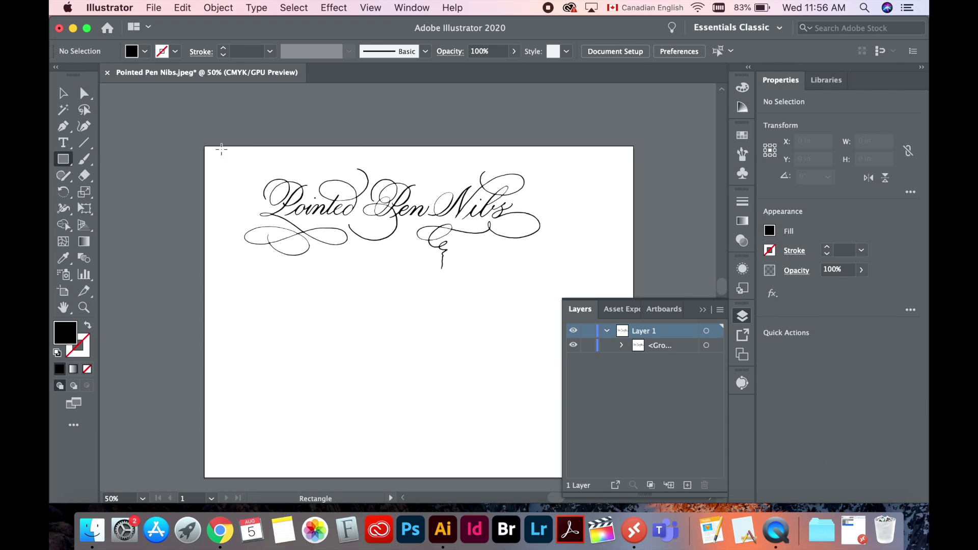
left_click_drag(205, 147, 588, 291)
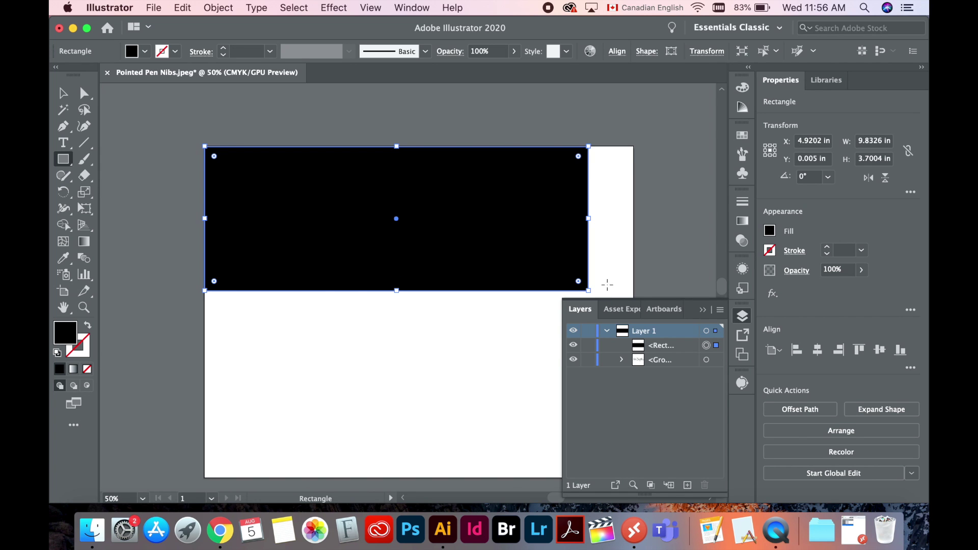
left_click(765, 235)
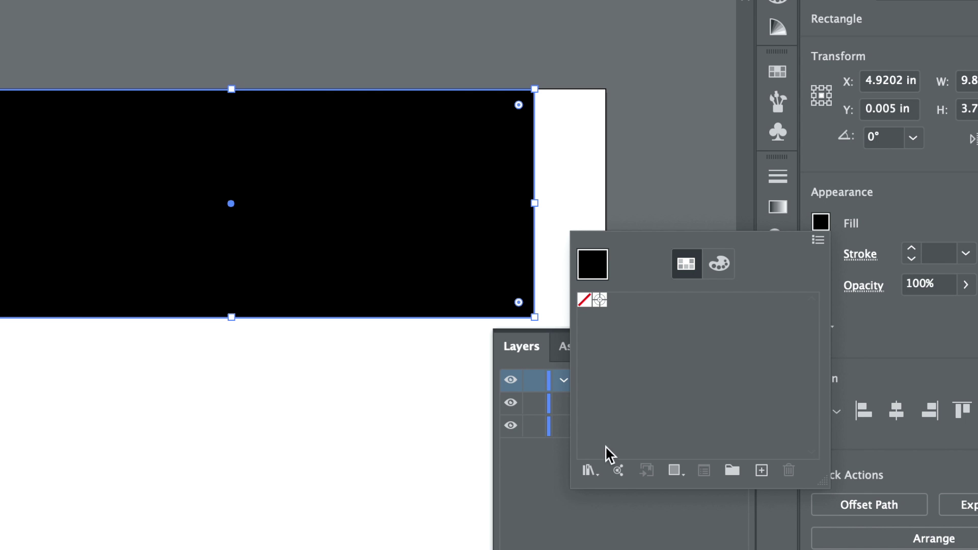
left_click(622, 388)
mouse_move(637, 281)
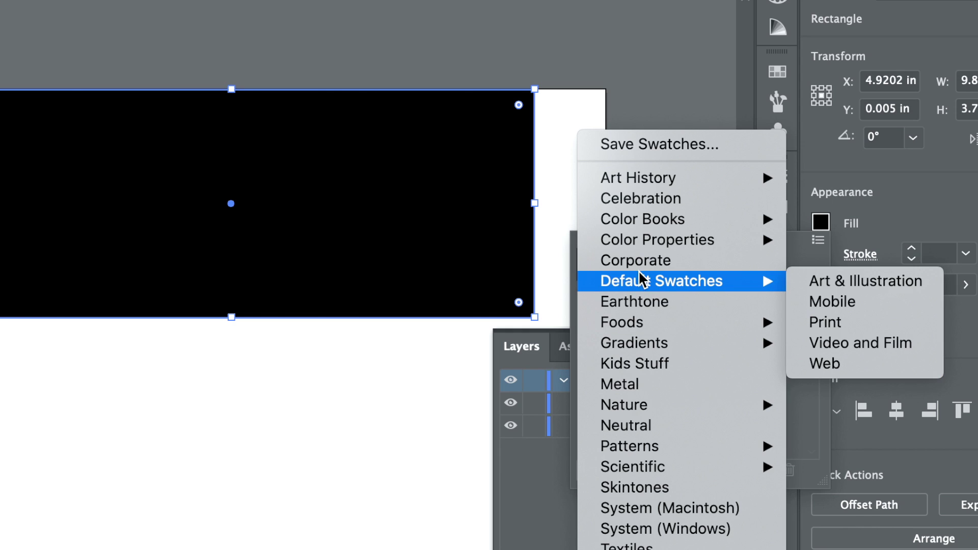
left_click(843, 322)
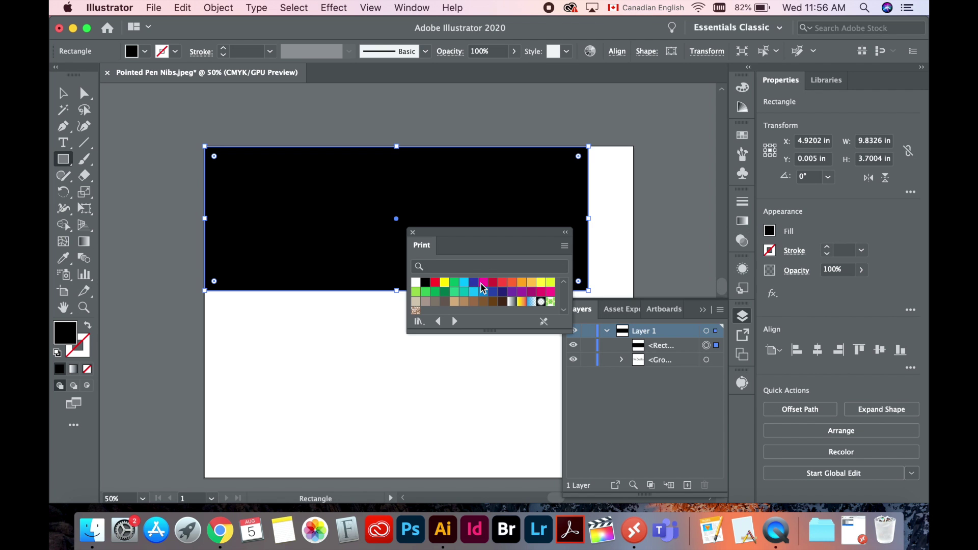
left_click(483, 284)
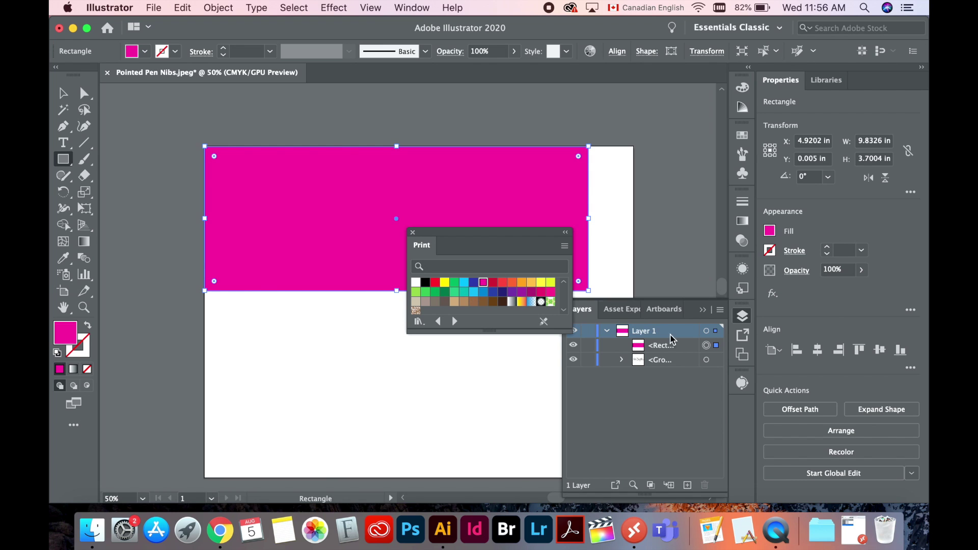
Close the Print swatches and move the magenta rectangle below the lettering group in the layer order.
left_click(670, 370)
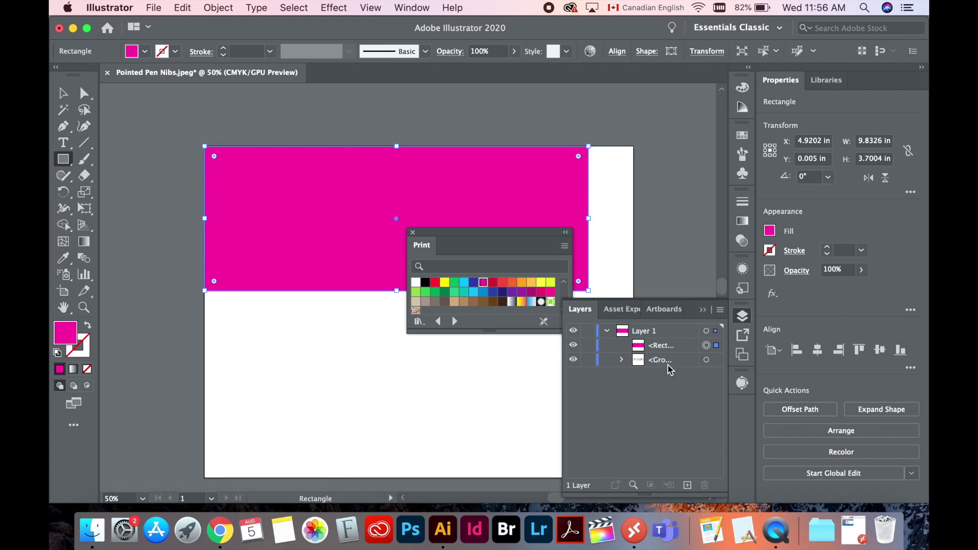
left_click(413, 233)
left_click_drag(688, 349, 686, 368)
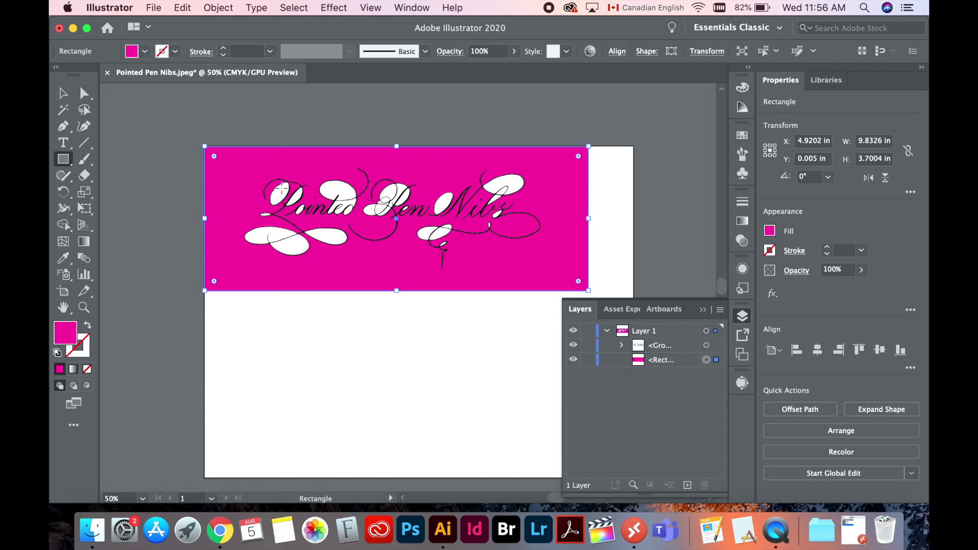
Isolate the lettering group and delete the white shapes inside the P of "Pointed" and the small loop at its base.
scroll(294, 237, "up", 5)
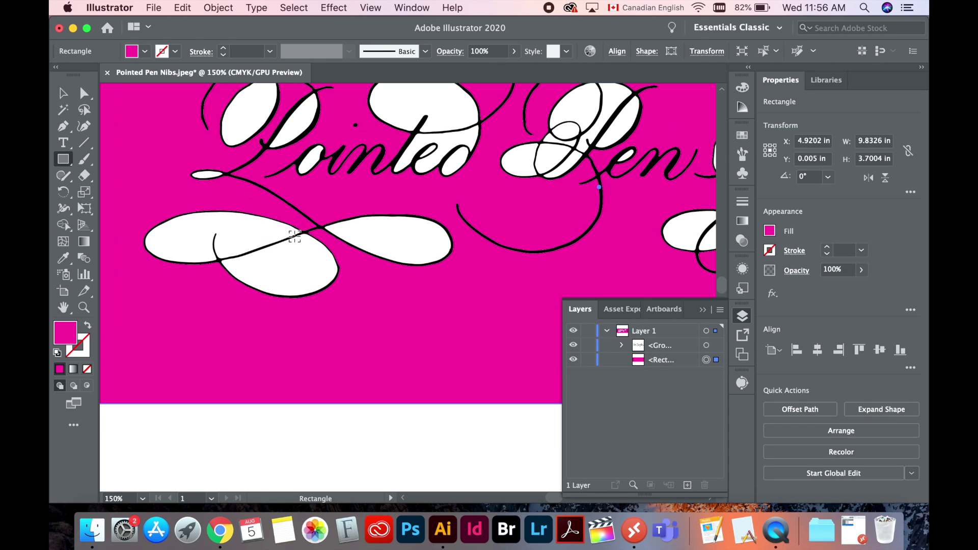
scroll(481, 228, "up", 3)
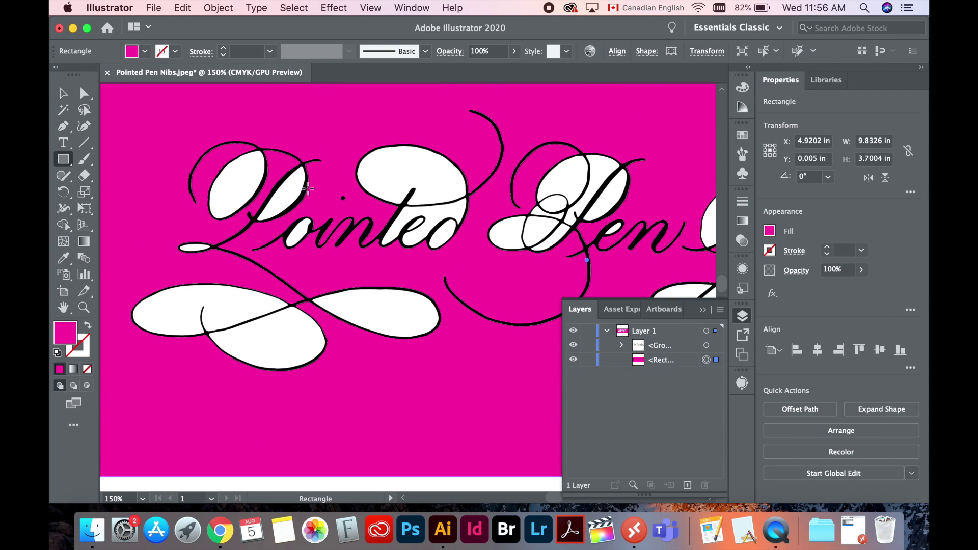
left_click(61, 95)
left_click(230, 189)
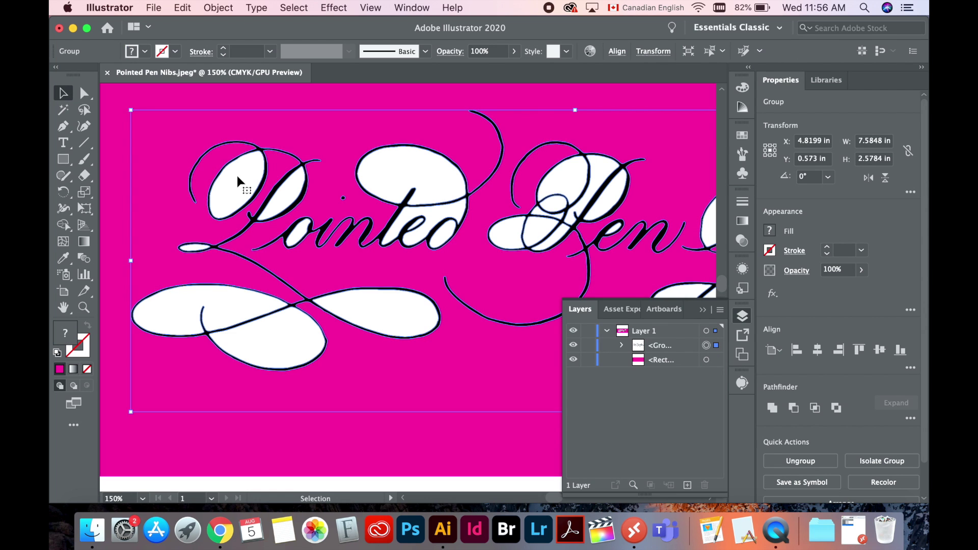
double_click(240, 181)
left_click(239, 181)
key("Delete")
left_click(277, 189)
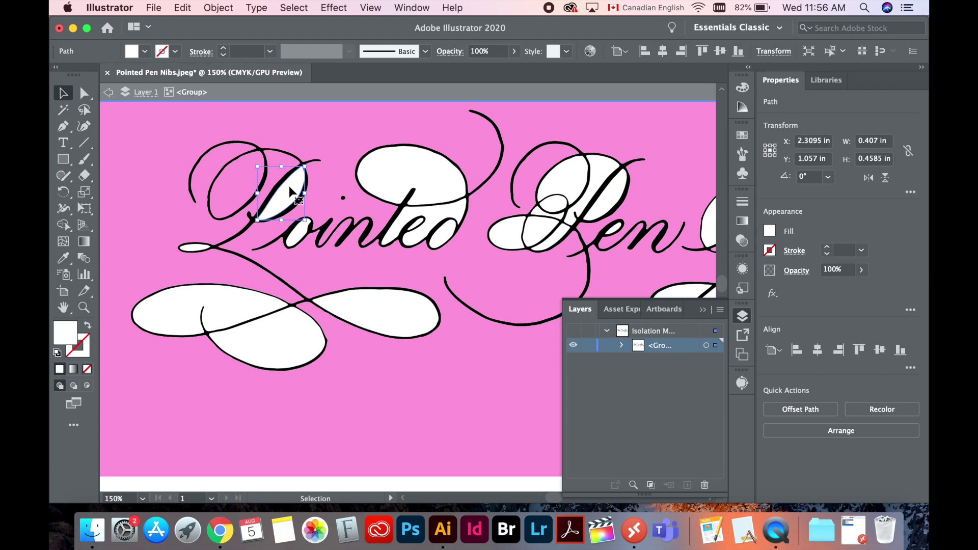
key("Delete")
left_click(212, 244)
key("Delete")
Delete the white shapes inside the three loops of the flourish beneath "Pointed".
left_click(218, 306)
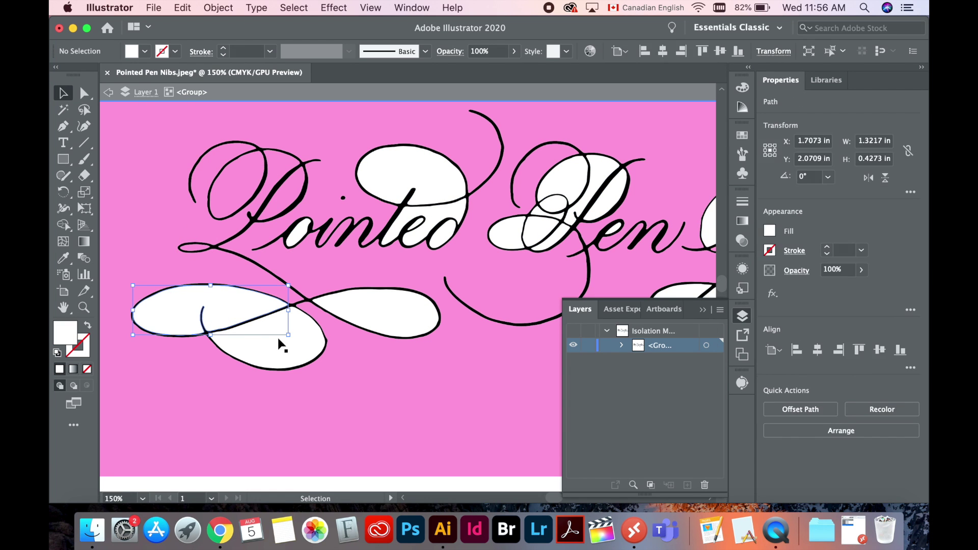
key("Delete")
left_click(286, 342)
key("Delete")
left_click(393, 317)
key("Delete")
Delete the white shapes in the large loop above "Pointed" and inside its lowercase letters.
left_click(410, 179)
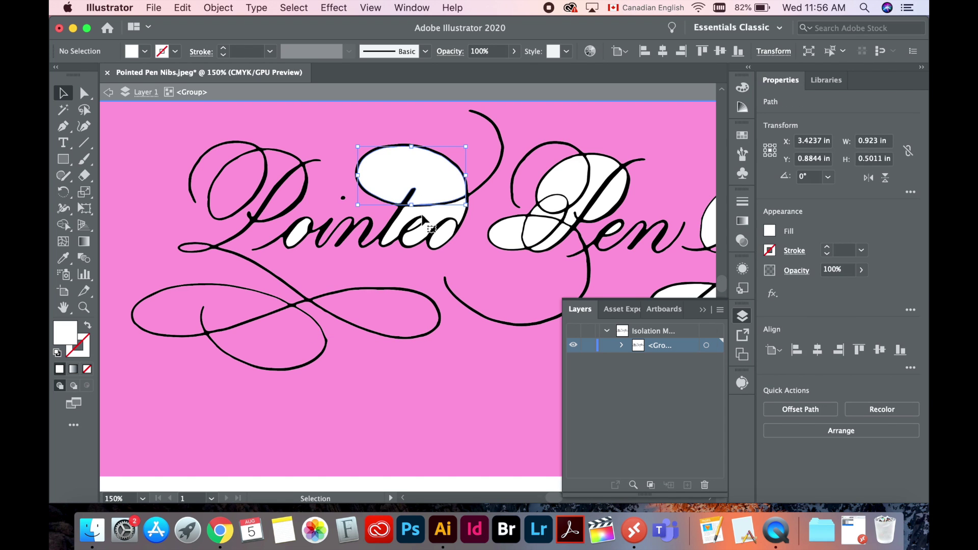
key("Delete")
left_click(418, 216)
key("Delete")
left_click(437, 235)
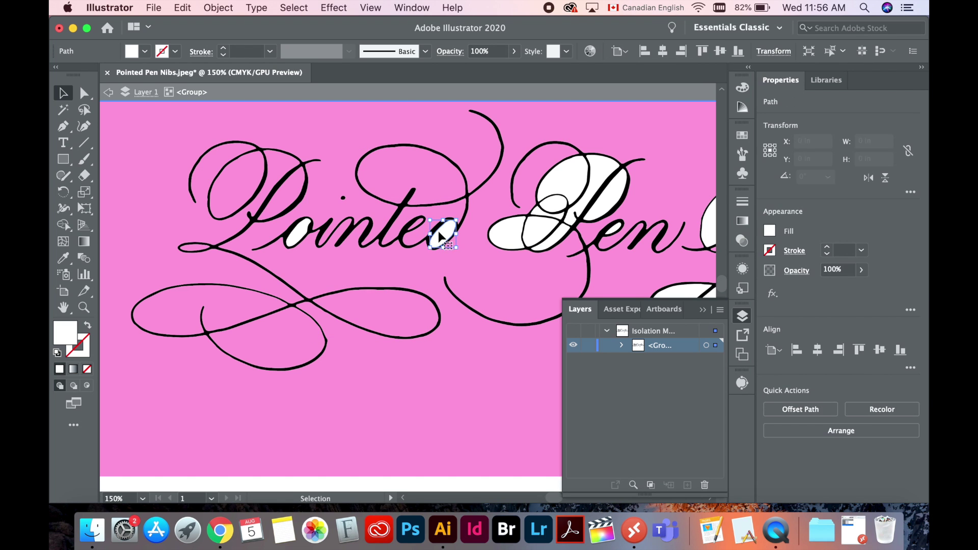
key("Delete")
left_click(296, 240)
key("Delete")
Delete the white shapes enclosed by the loops and bowl of the P in "Pen".
left_click(506, 232)
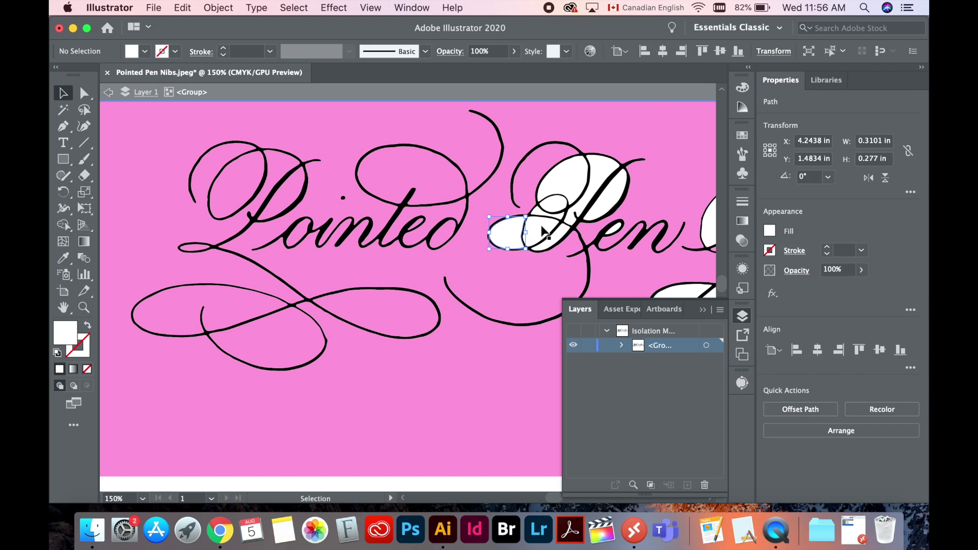
key("Delete")
left_click(555, 219)
key("Delete")
left_click(558, 211)
key("Delete")
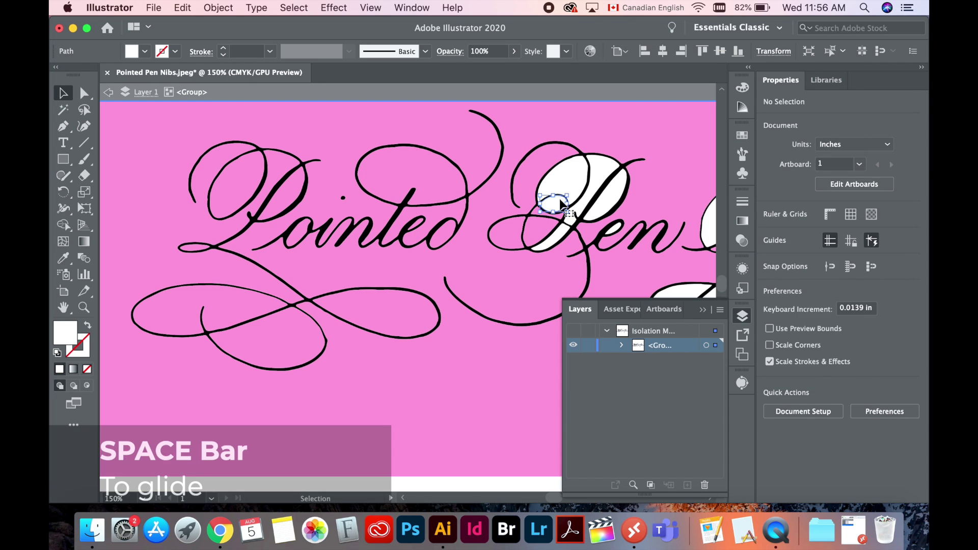
left_click(580, 182)
key("Delete")
left_click(601, 196)
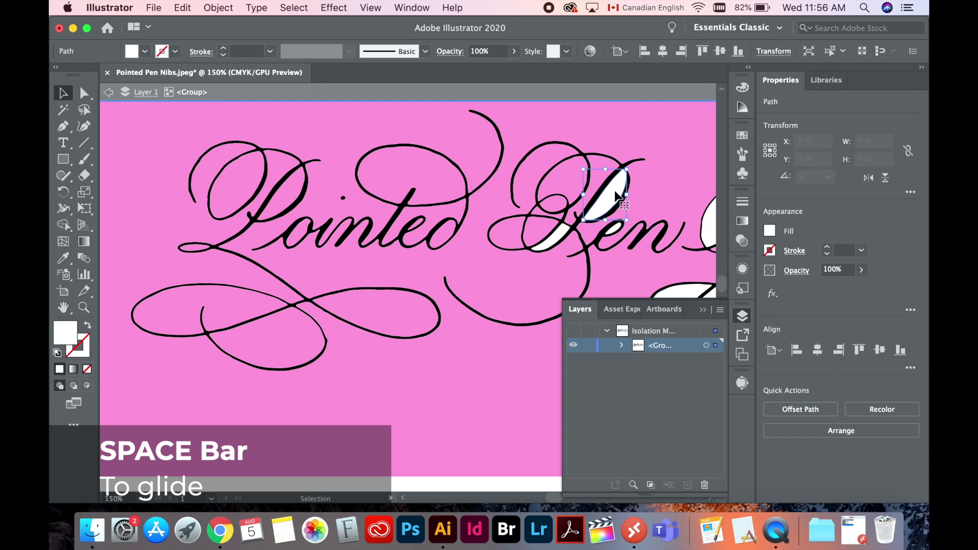
key("Delete")
left_click(565, 237)
key("Delete")
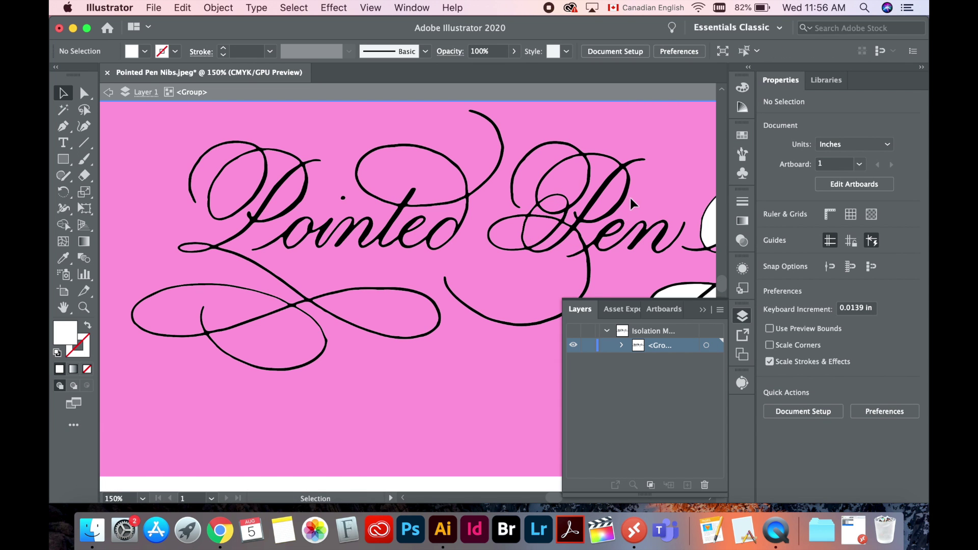
Delete the white shapes in the N's entry loop, the large upper loop, the b and the s of "Nibs".
left_click_drag(661, 193, 203, 202)
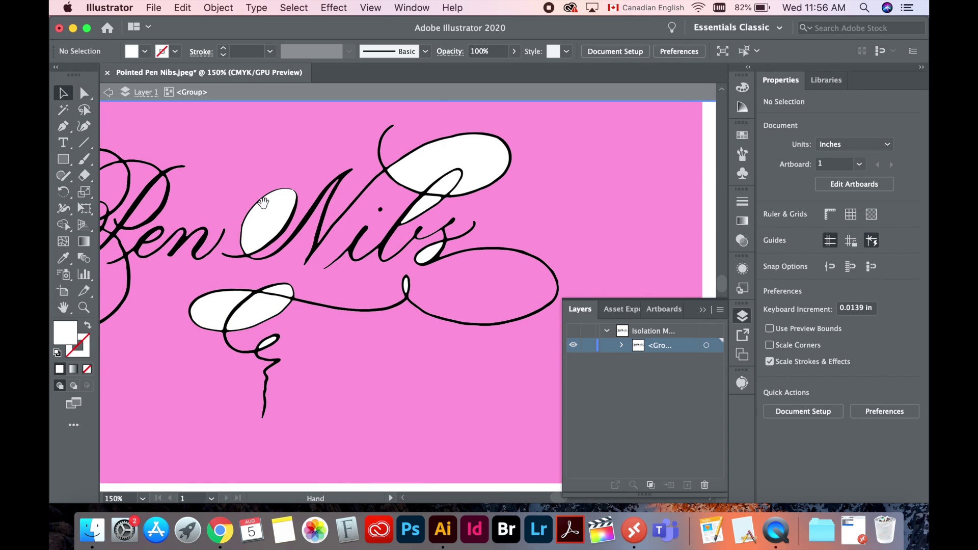
left_click(279, 219)
key("Delete")
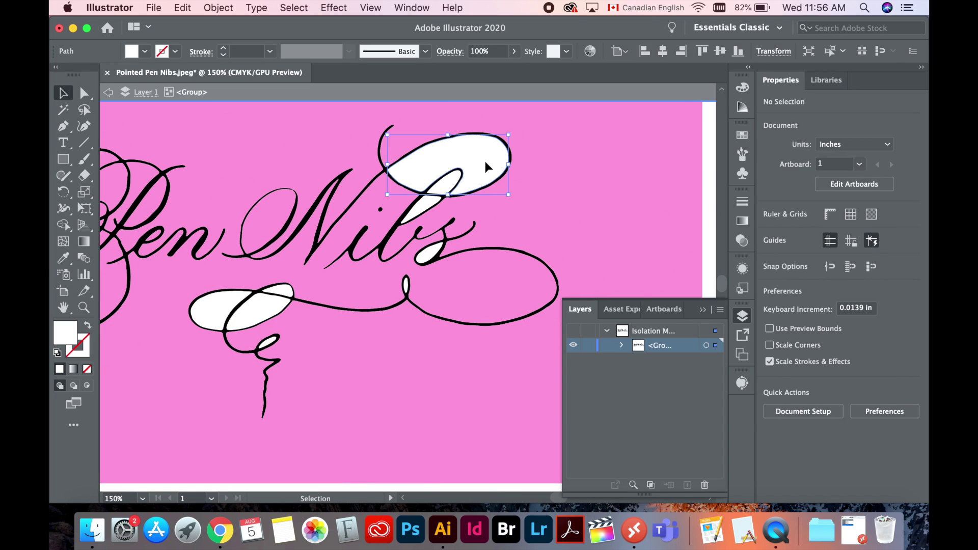
left_click(484, 159)
key("Delete")
left_click(427, 203)
key("Delete")
left_click(425, 253)
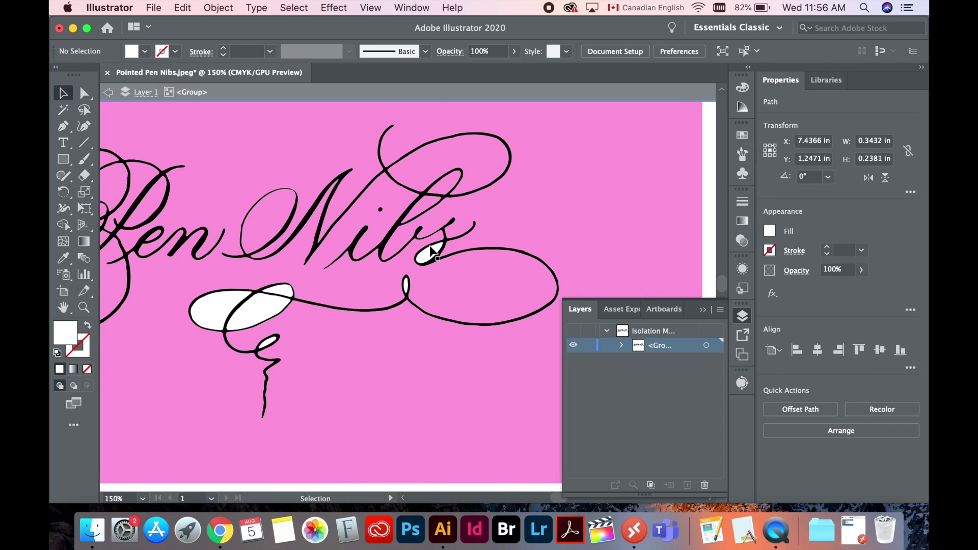
key("Delete")
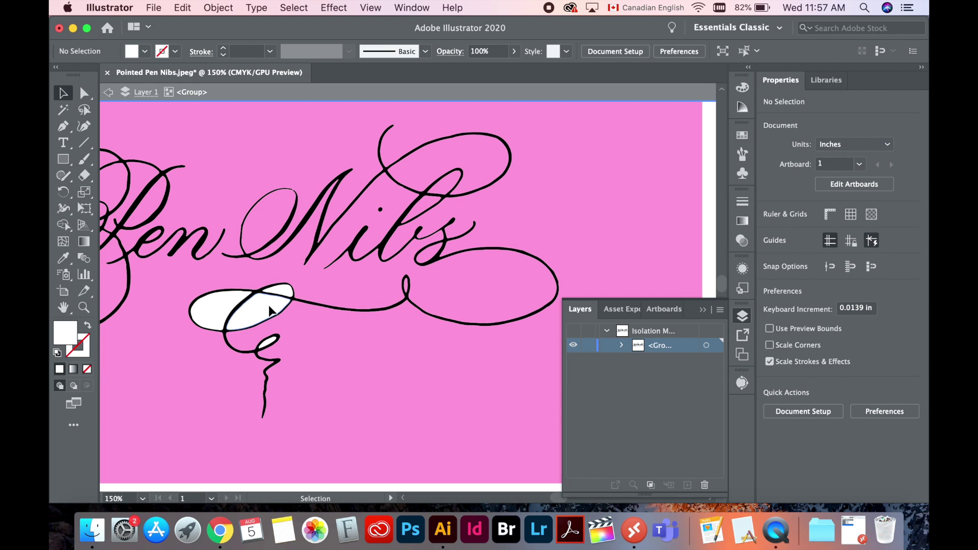
Delete the remaining white shapes in the flourish beneath "Nibs" and leave isolation mode.
left_click(285, 293)
key("Delete")
left_click(210, 295)
key("Delete")
left_click(274, 347)
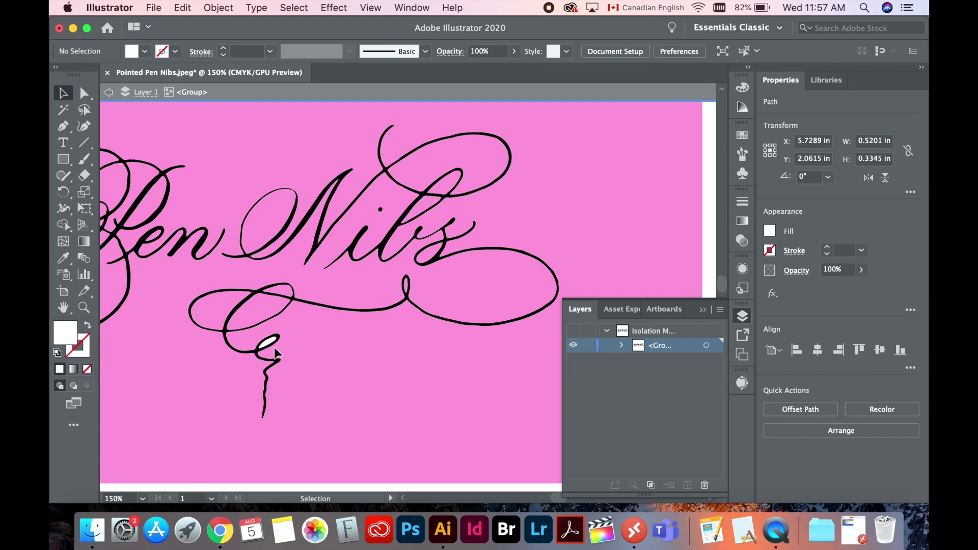
key("Delete")
left_click(267, 347)
key("Delete")
key("Escape")
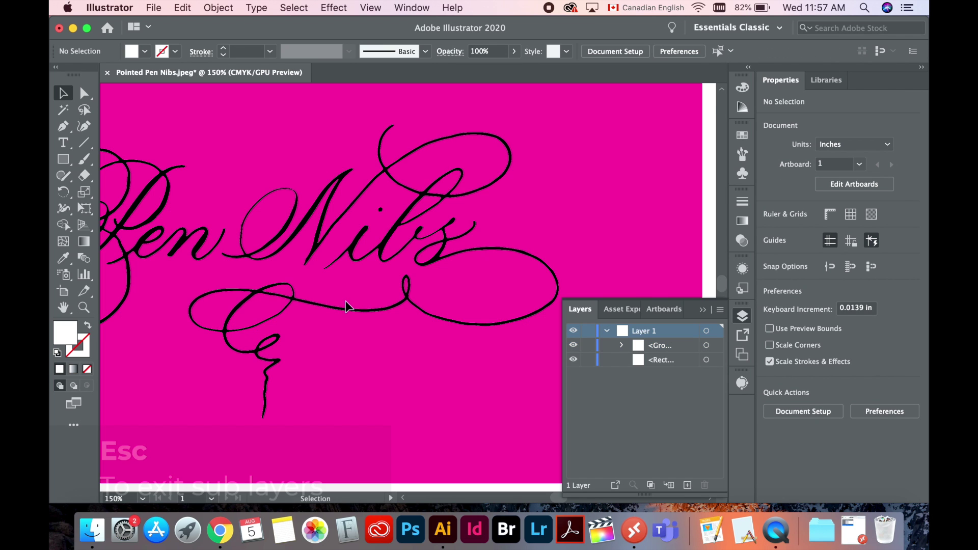
Delete the magenta rectangle from Layer 1 and collapse the layer list.
key("super+0")
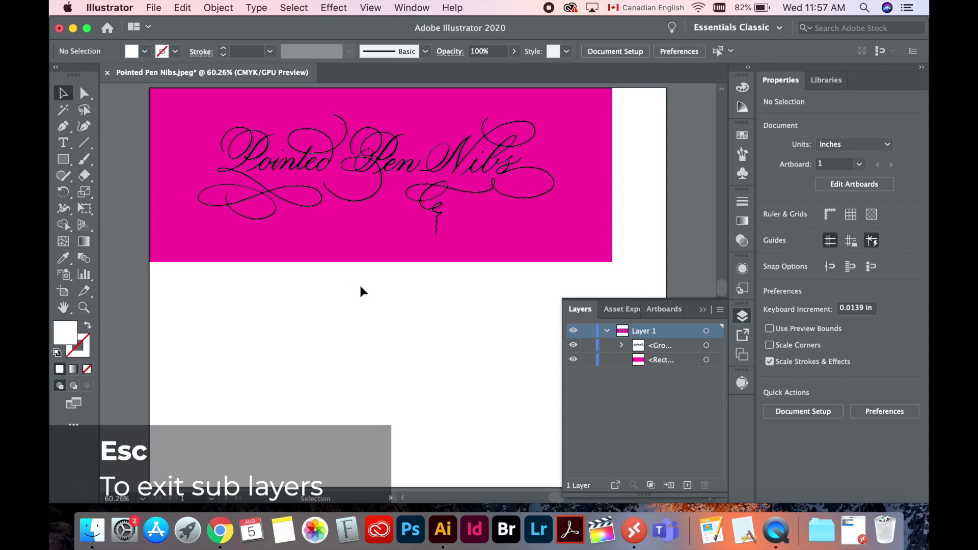
left_click(707, 359)
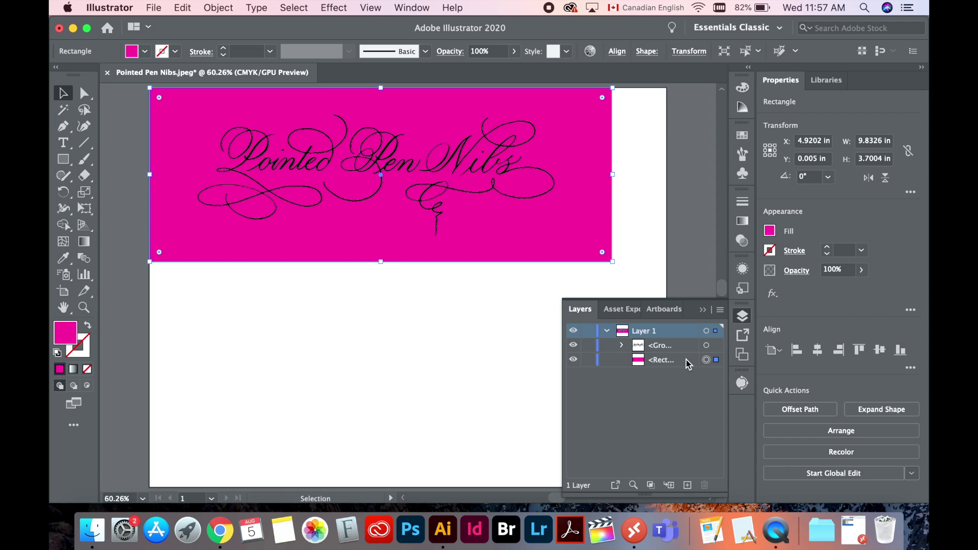
left_click_drag(686, 360, 703, 485)
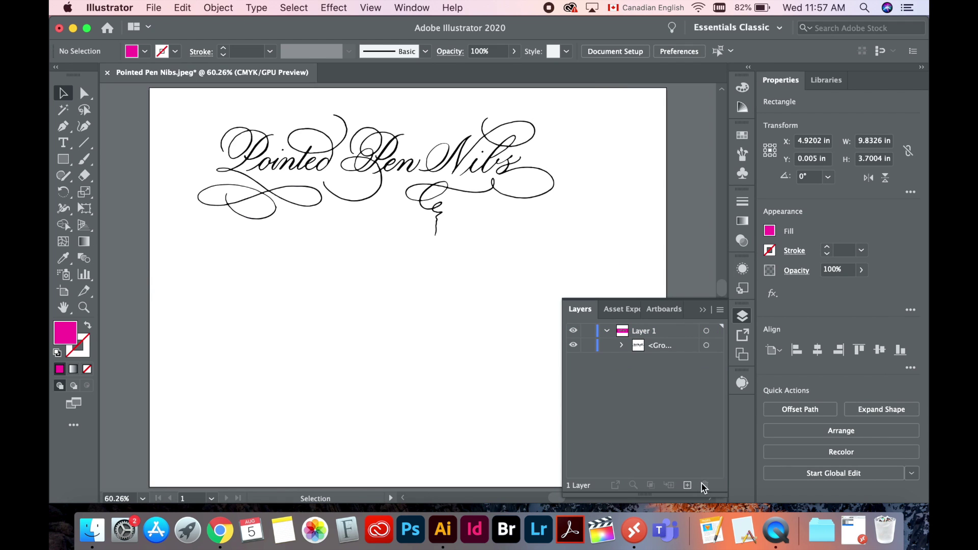
left_click(742, 315)
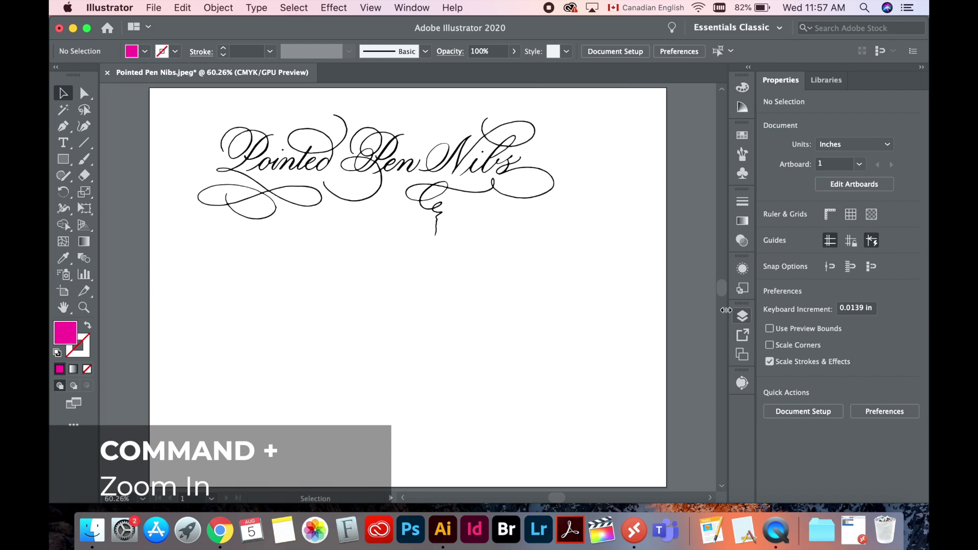
Examine the traced outlines of "Pen" and "Pointed" at 300% magnification for bumpy edges.
left_click_drag(397, 217, 454, 309)
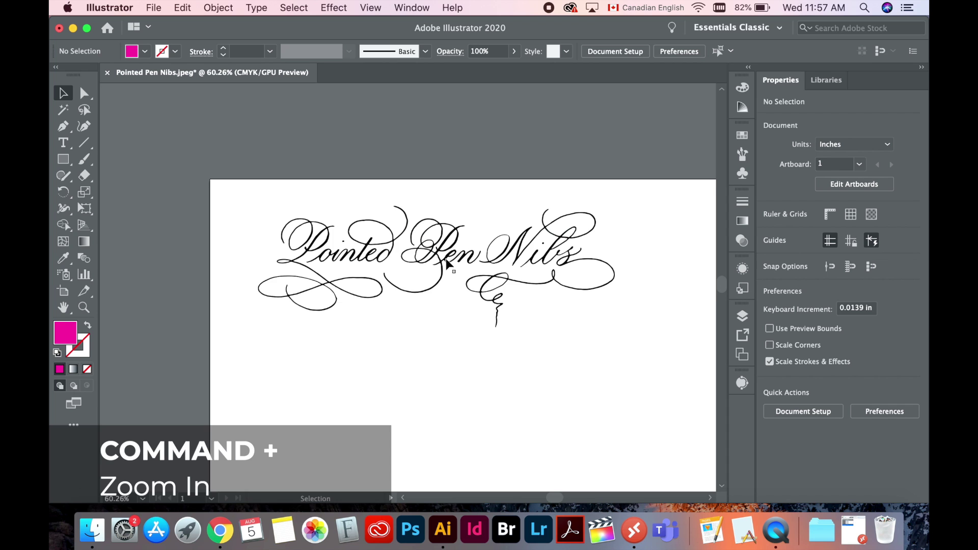
key("super+equal")
key("super+equal")
key("super+equal")
key("super+equal")
key("super+equal")
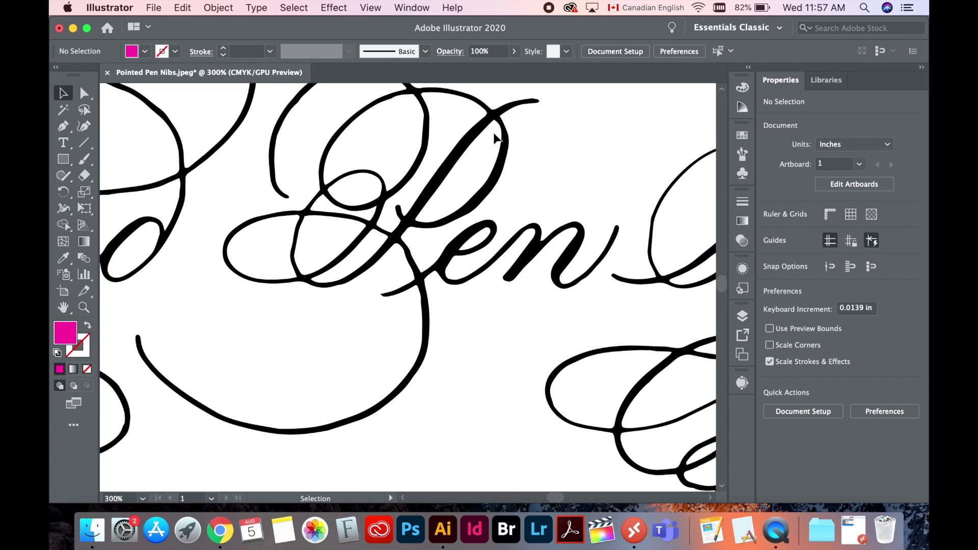
left_click_drag(210, 236, 555, 245)
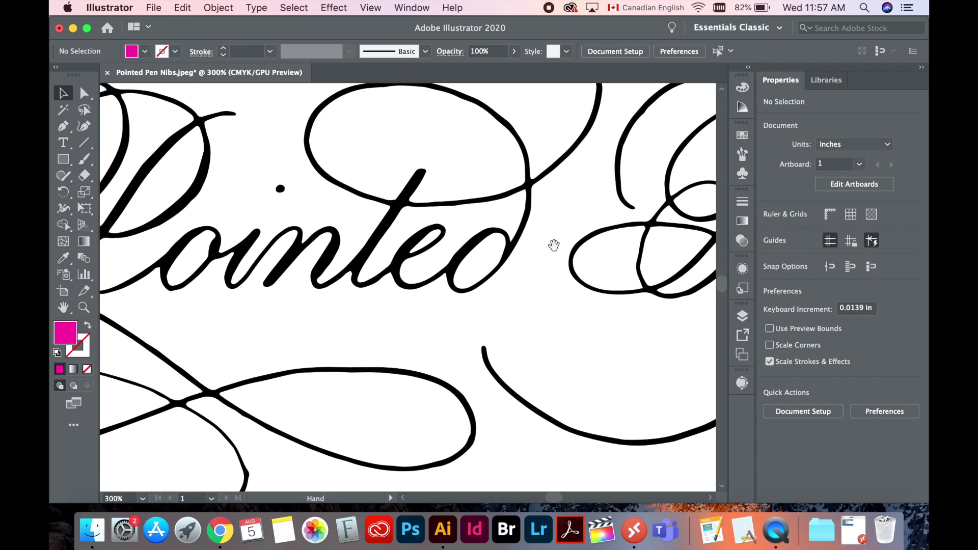
mouse_move(295, 225)
left_mouse_down()
mouse_move(360, 240)
mouse_move(448, 212)
mouse_move(452, 243)
left_mouse_up()
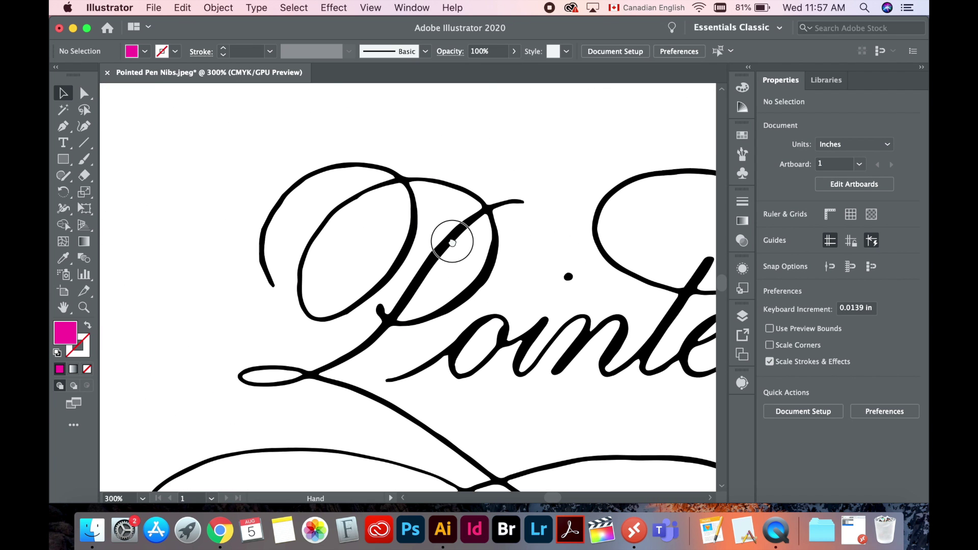
Select the traced lettering group, show its individual anchor points and activate the Smooth tool.
left_click(315, 174)
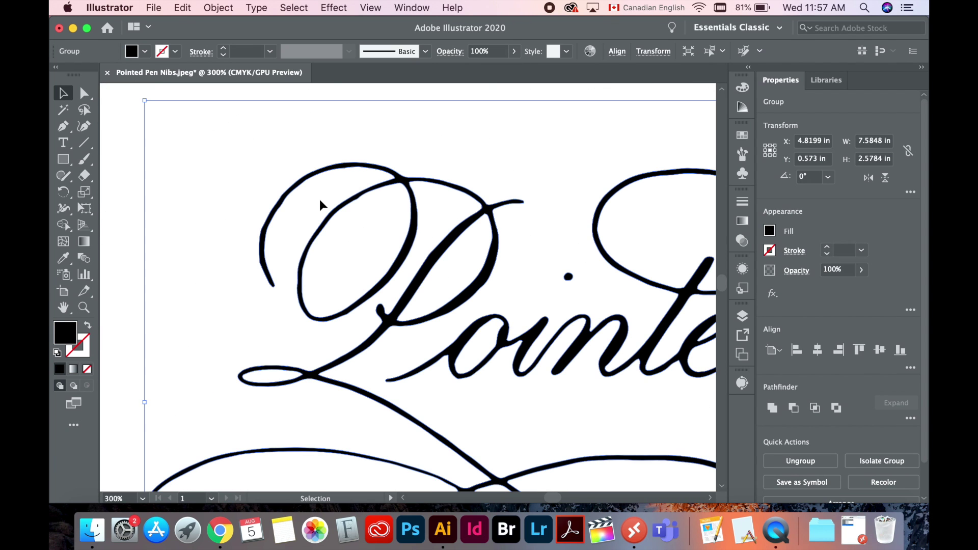
left_click(89, 95)
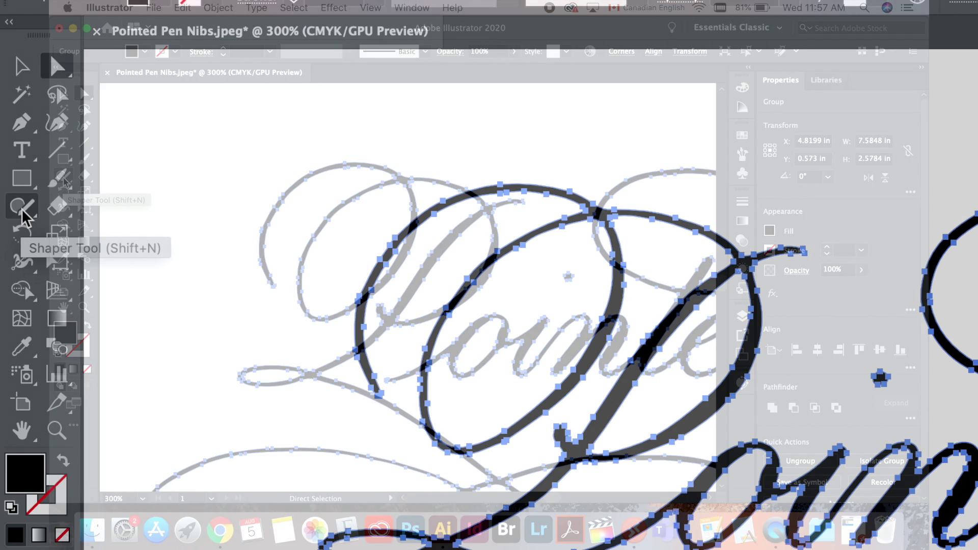
left_click(64, 178)
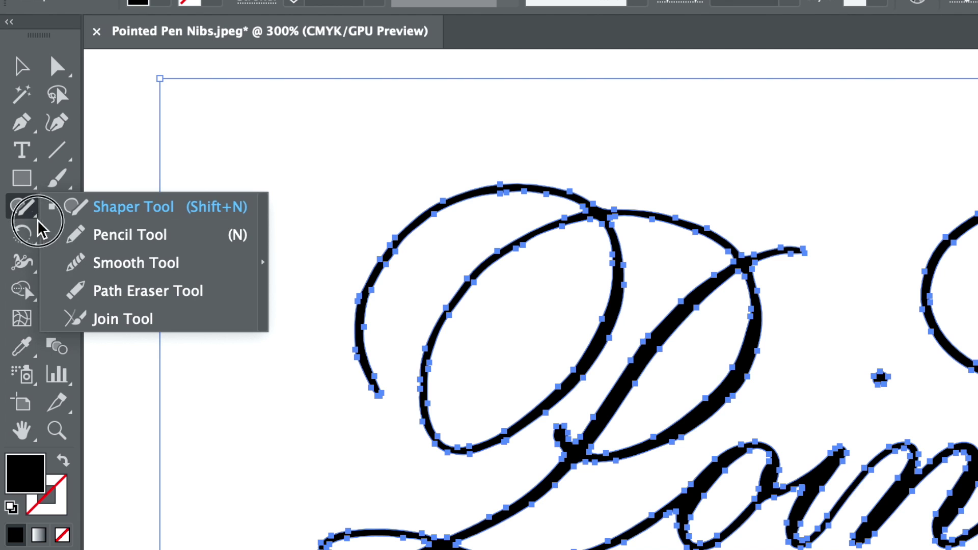
left_click(59, 266)
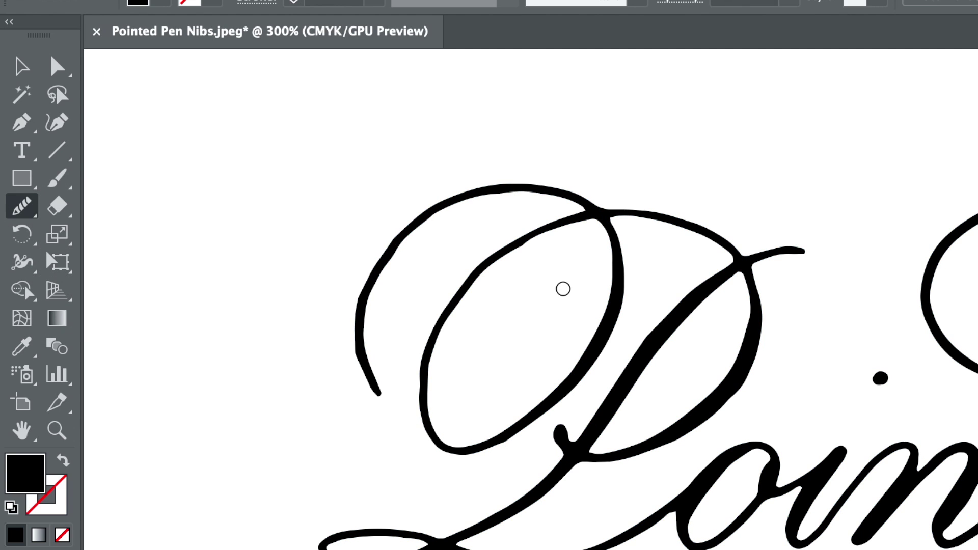
Try smoothing the large outer entry arc of the P in "Pointed", and undo the attempts.
left_click(528, 192, "super")
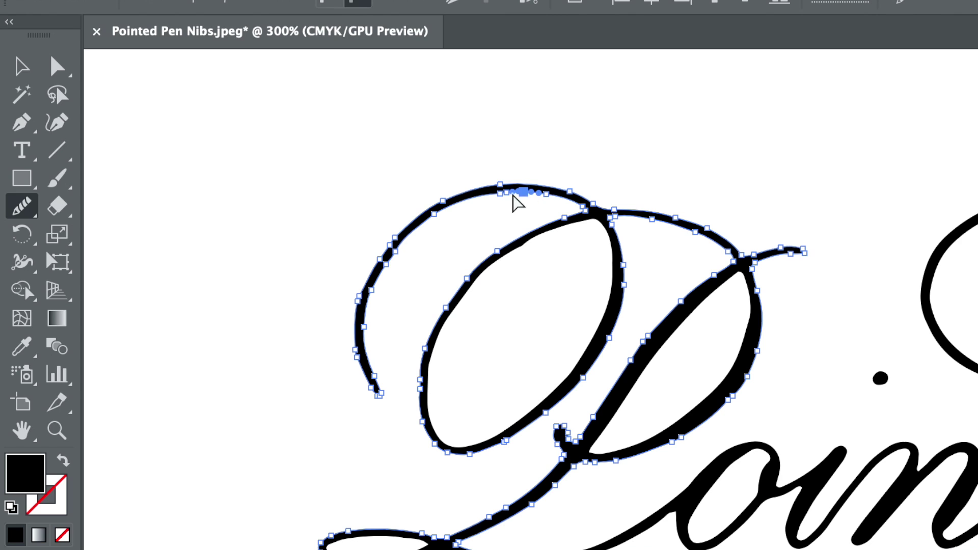
mouse_move(495, 193)
left_mouse_down()
mouse_move(426, 205)
mouse_move(372, 291)
mouse_move(382, 354)
left_mouse_up()
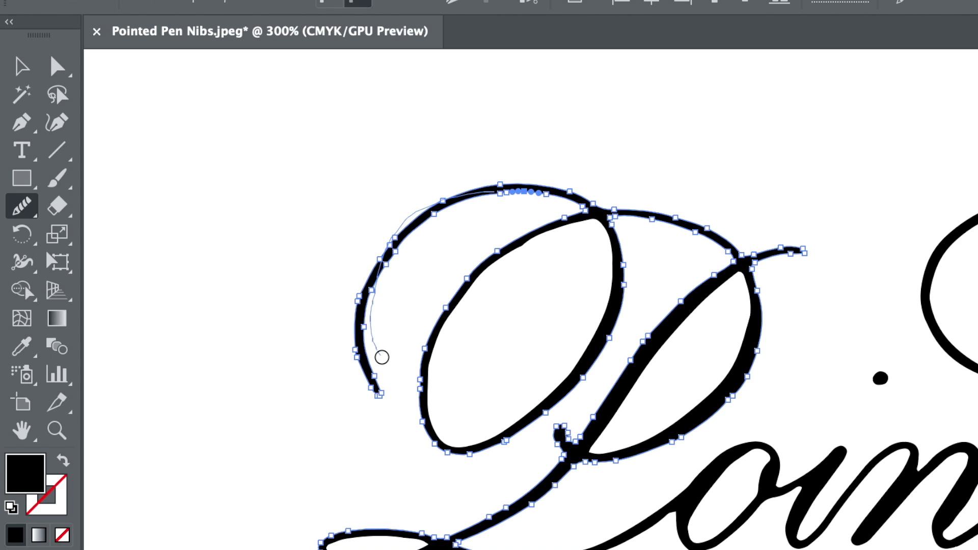
key("super+z")
mouse_move(501, 196)
left_mouse_down()
mouse_move(416, 224)
mouse_move(392, 250)
mouse_move(362, 330)
mouse_move(373, 383)
left_mouse_up()
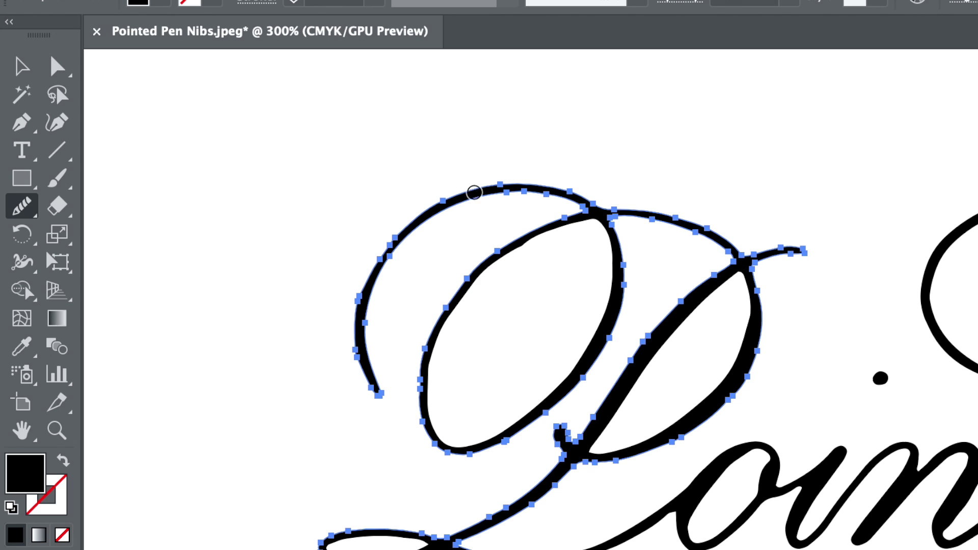
mouse_move(474, 192)
left_mouse_down()
mouse_move(403, 222)
mouse_move(374, 259)
mouse_move(362, 296)
mouse_move(367, 364)
left_mouse_up()
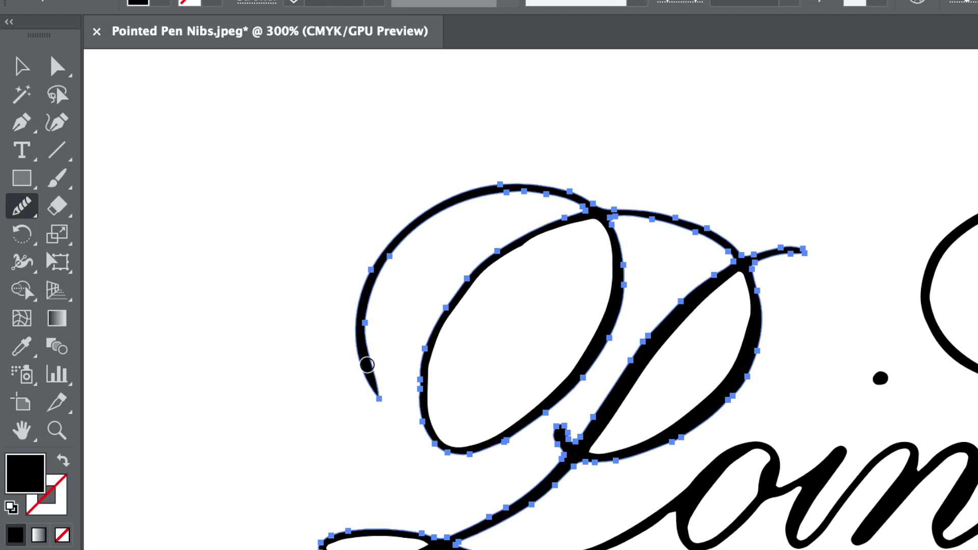
key("super+z")
key("super+z")
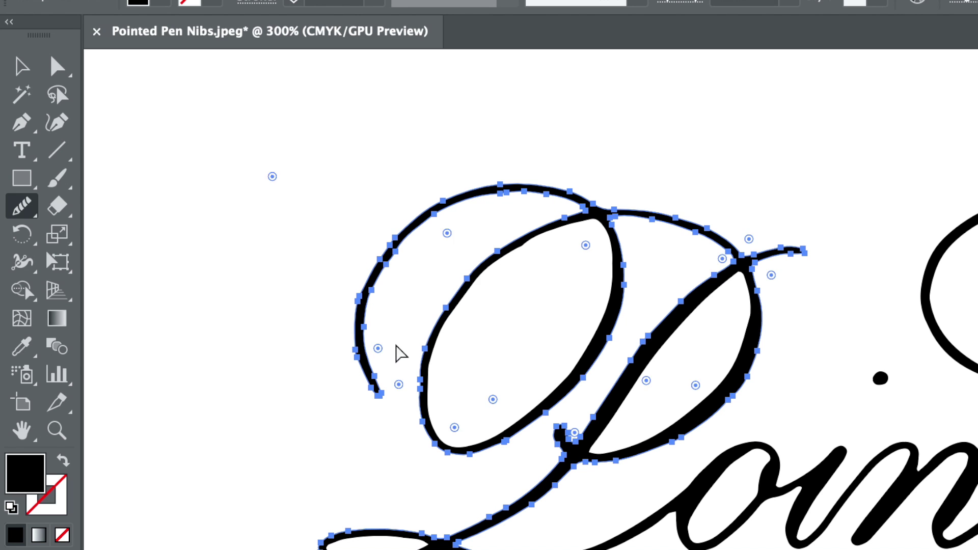
Smooth the upper part of the outer entry arc of the P in "Pointed" and deselect the path.
mouse_move(486, 201)
left_mouse_down()
mouse_move(413, 232)
mouse_move(359, 314)
mouse_move(372, 266)
mouse_move(401, 231)
mouse_move(444, 201)
mouse_move(520, 184)
left_mouse_up()
key("super+z")
key("super")
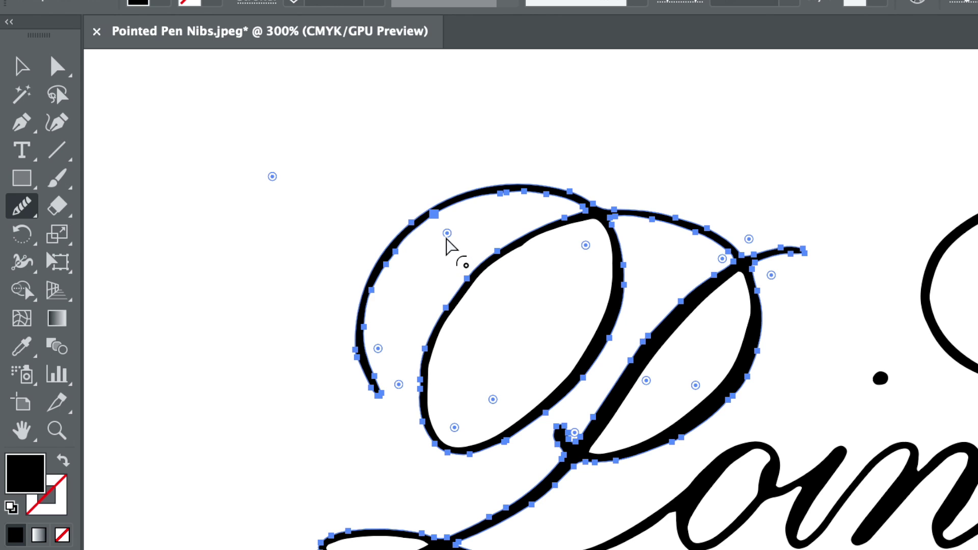
left_click(253, 286, "super")
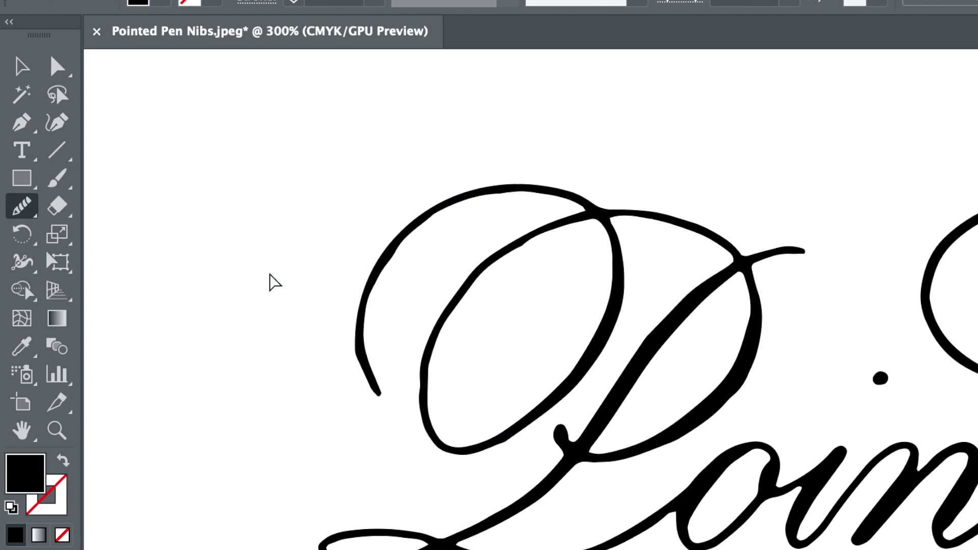
Smooth the P's outer entry arc in "Pointed" from its lower end up to the top, and deselect the path.
left_click(394, 251, "super")
left_click_drag(362, 311, 366, 389)
left_click(309, 383, "super")
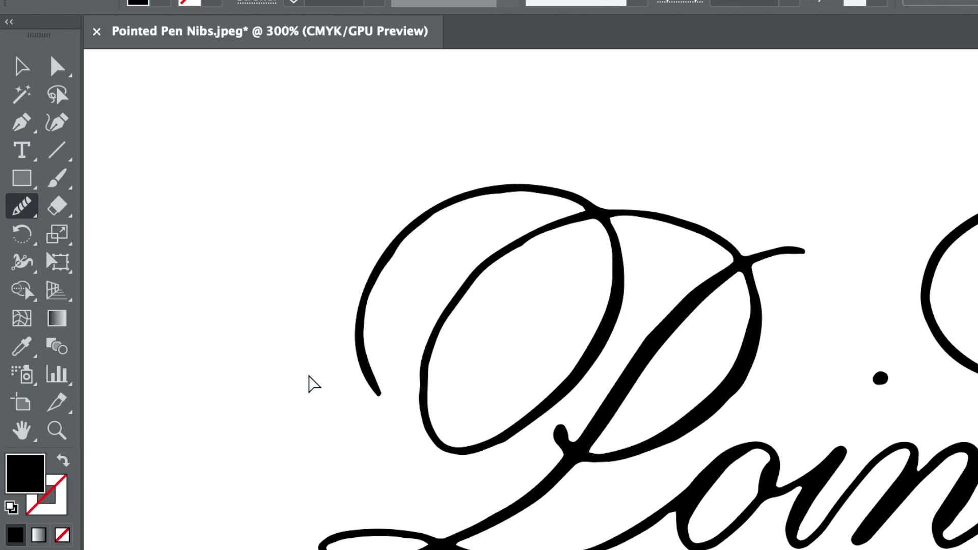
key("super+z")
mouse_move(367, 352)
left_mouse_down()
mouse_move(373, 302)
mouse_move(444, 201)
left_mouse_up()
left_click(228, 192, "super")
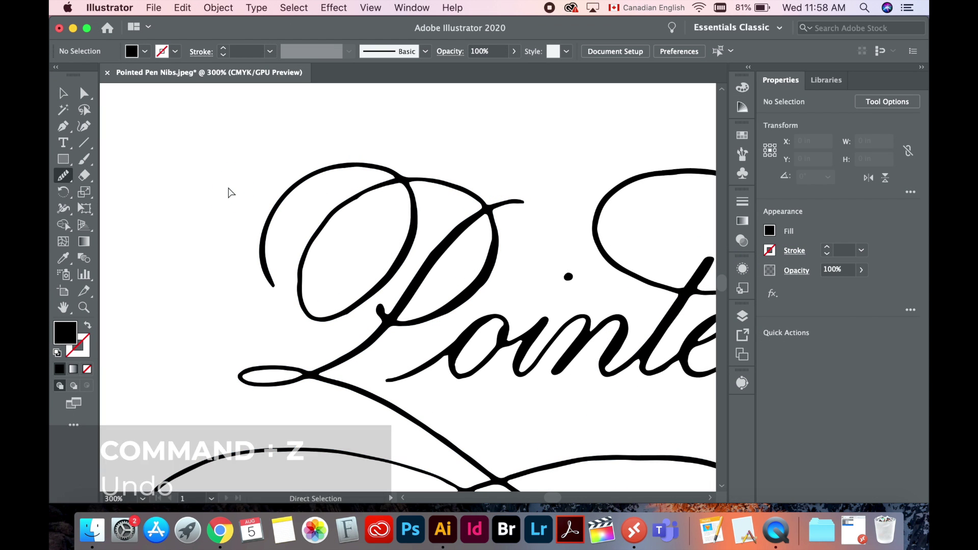
Smooth the inner and outer edges along the upper-left side of the P's oval loop in "Pointed".
left_click(360, 197, "super")
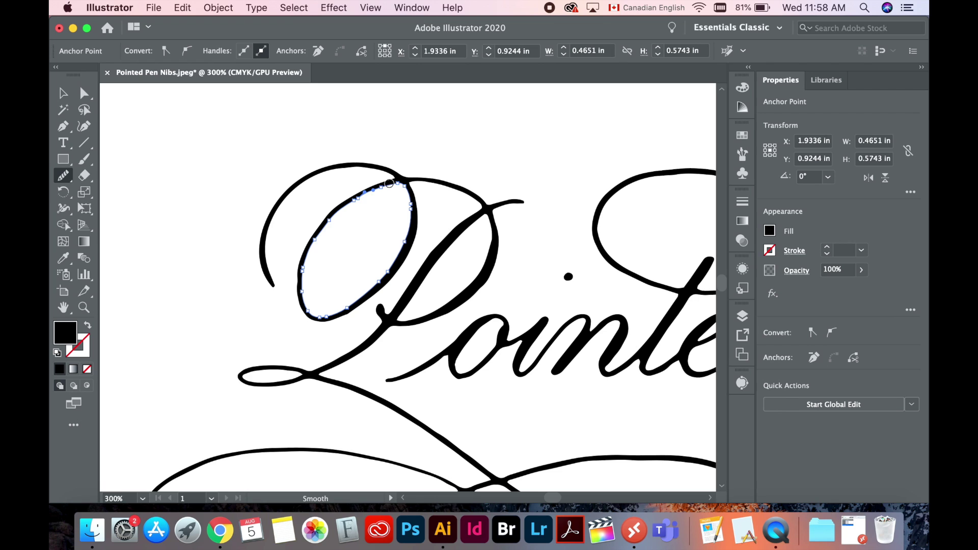
mouse_move(334, 216)
left_mouse_down()
mouse_move(307, 261)
mouse_move(309, 302)
left_mouse_up()
left_click(343, 205, "super")
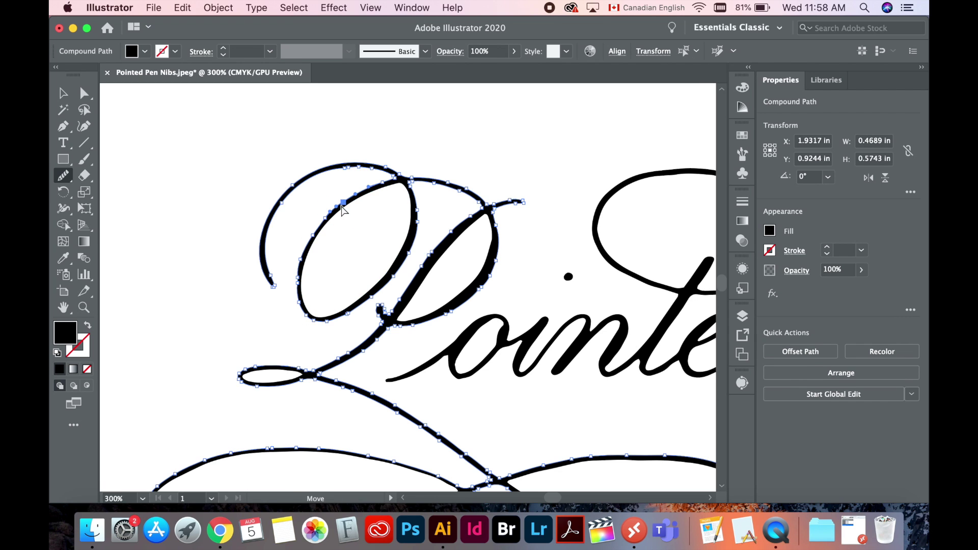
mouse_move(374, 184)
left_mouse_down()
mouse_move(334, 208)
mouse_move(308, 243)
mouse_move(304, 314)
left_mouse_up()
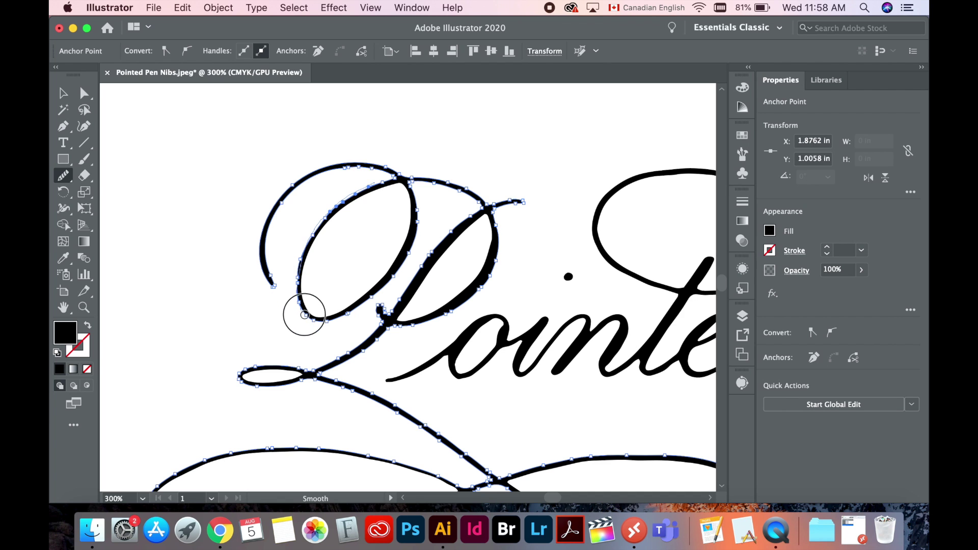
left_click(231, 222, "super")
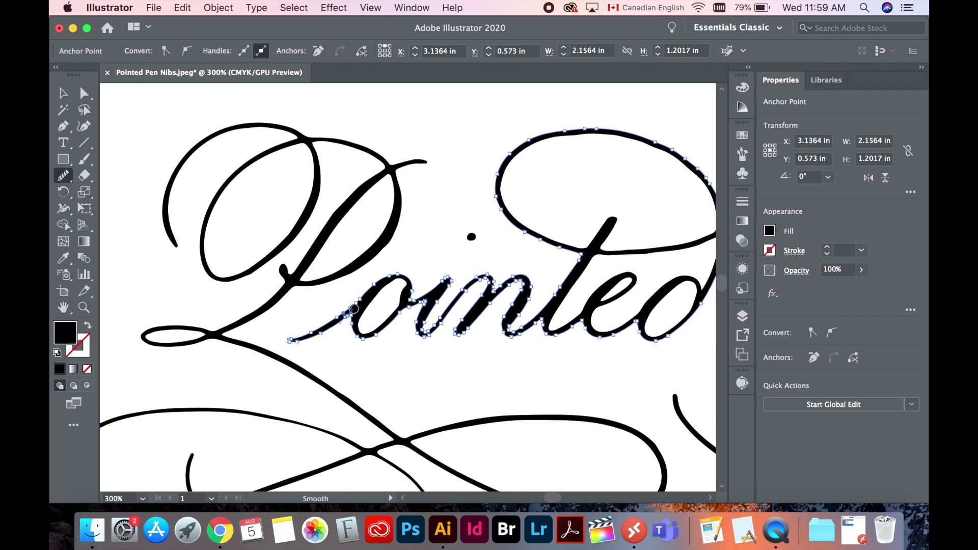
Try smoothing the junction where the entry stroke meets the o in "Pointed", and undo the attempt.
mouse_move(350, 312)
left_mouse_down()
mouse_move(356, 336)
mouse_move(346, 333)
left_mouse_up()
left_click(351, 355, "super")
key("super+z")
Move the corner anchor point of the notch between the entry stroke and the o slightly upward to sharpen it.
scroll(346, 334, "up", 6)
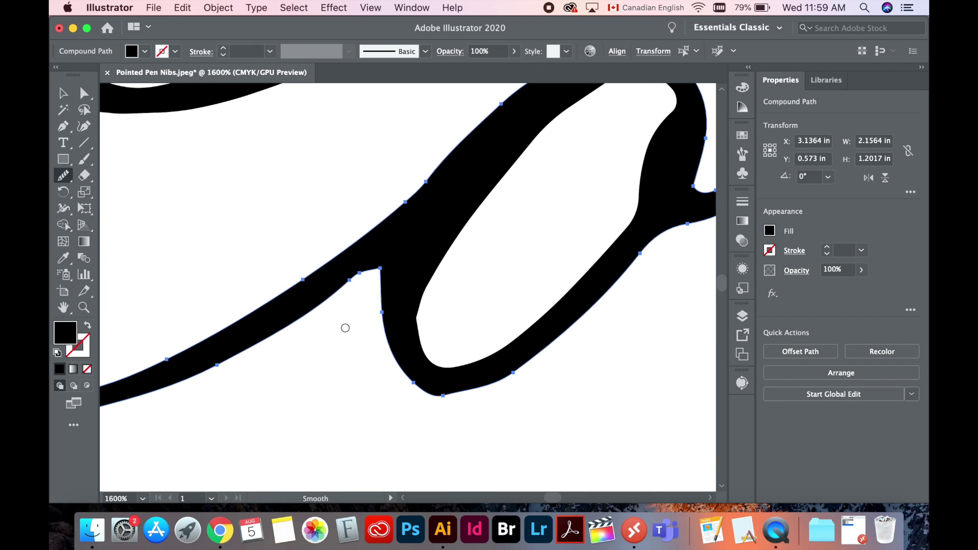
left_click(83, 94)
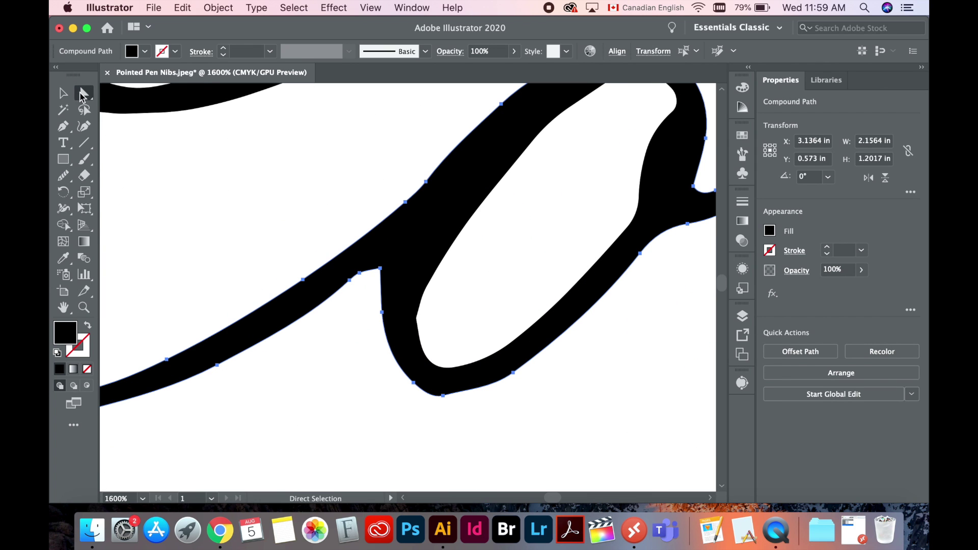
left_click(380, 267)
left_click_drag(380, 268, 374, 266)
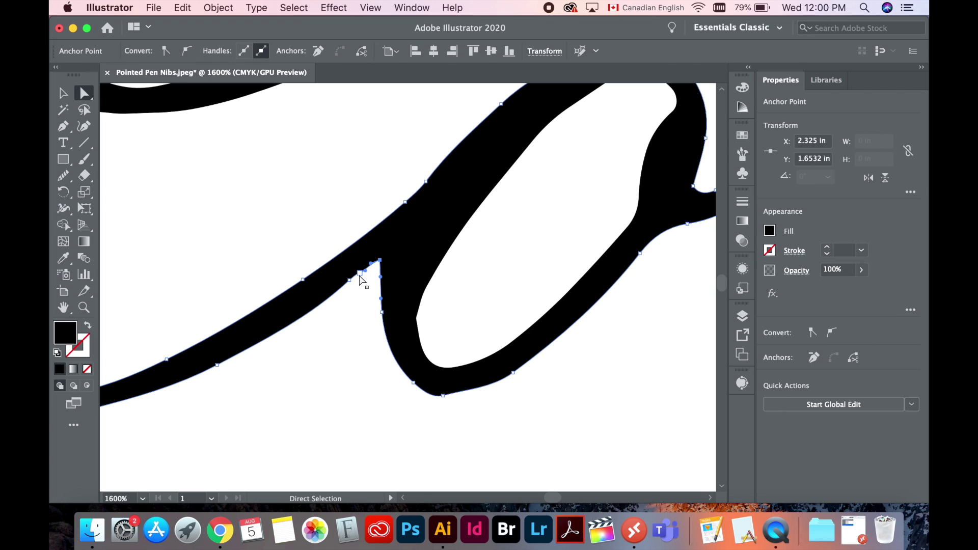
left_click(356, 299)
Smooth the lower edge of the entry stroke leading into the o, and clear the selection.
left_click(367, 264)
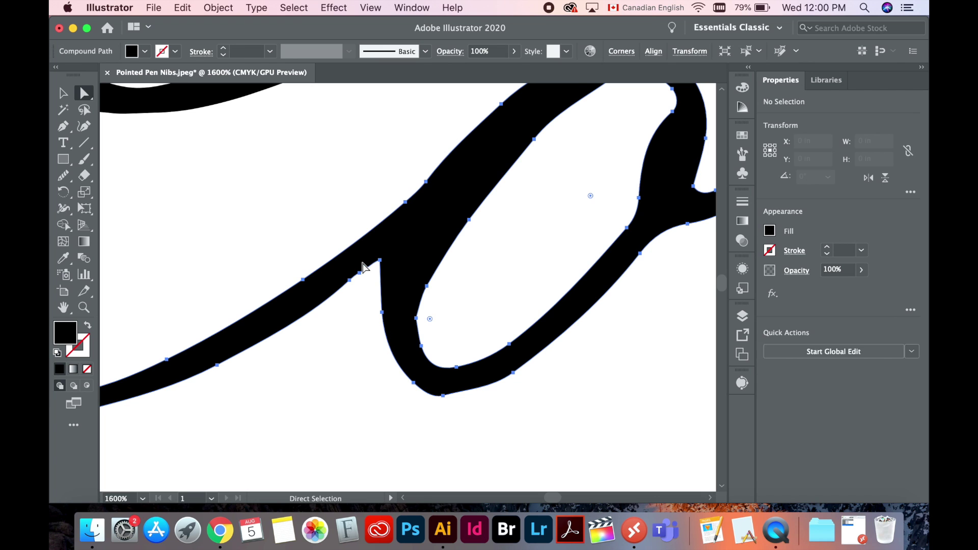
key("n")
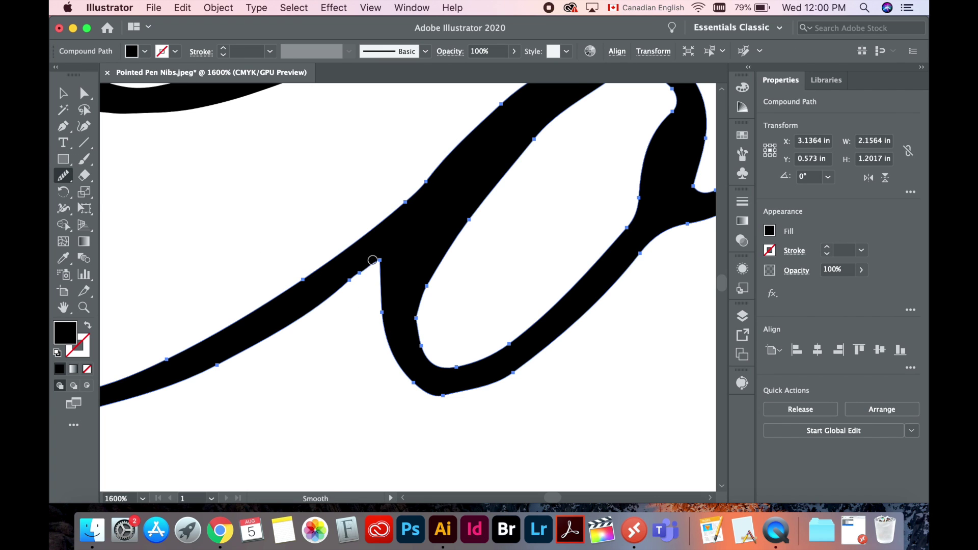
mouse_move(373, 260)
left_mouse_down()
mouse_move(330, 289)
mouse_move(369, 270)
mouse_move(328, 299)
left_mouse_up()
key("super+z")
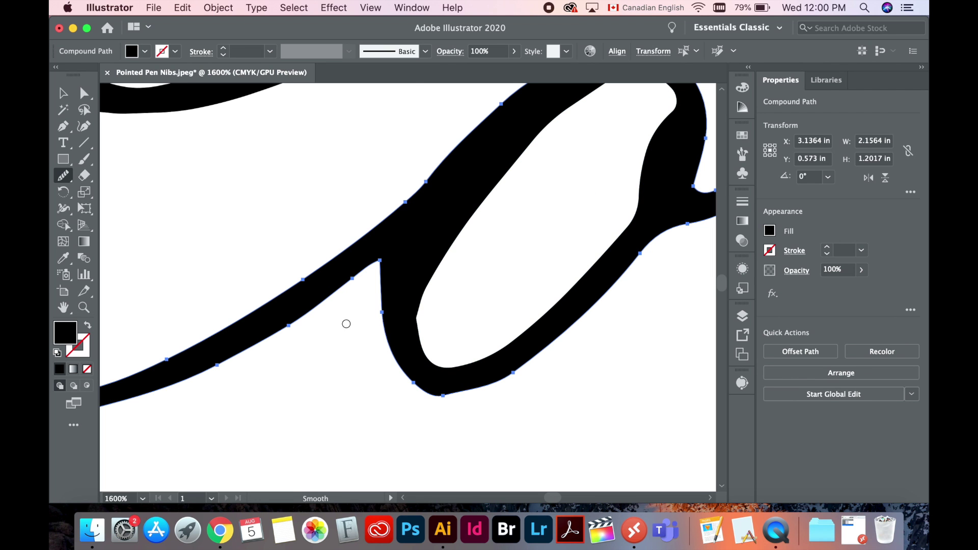
key("shift+super+a")
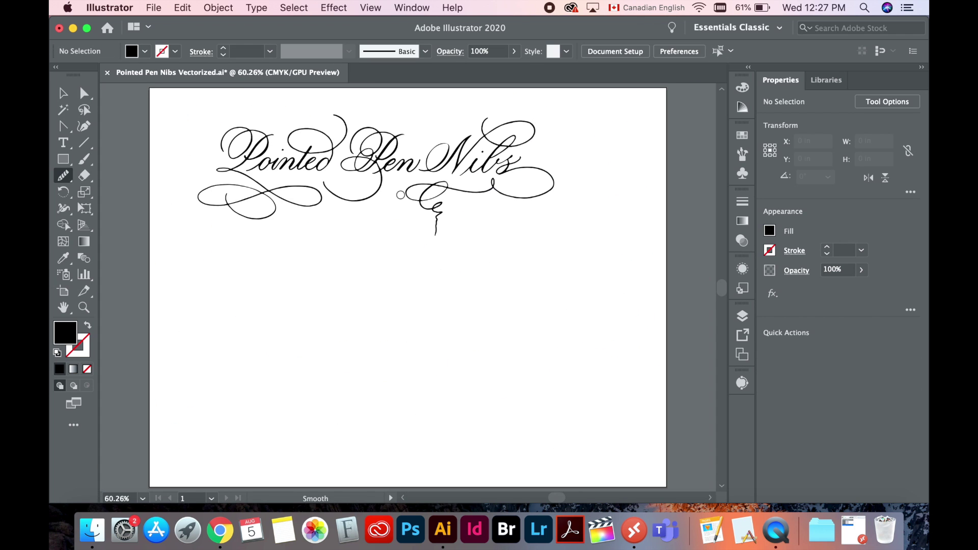
Move the whole lettering group down toward the artboard's middle, to about X 5.47 in, Y 2.07 in.
scroll(398, 165, "up", 2)
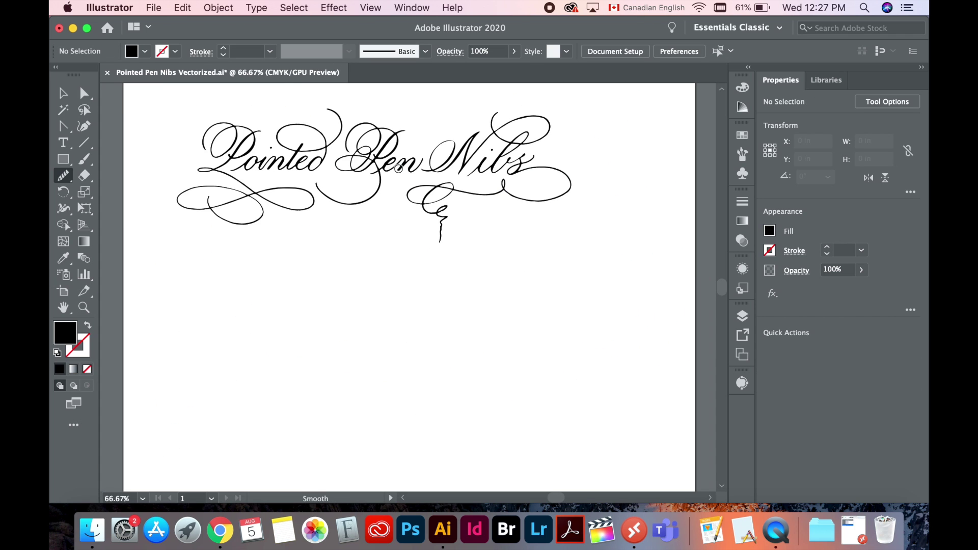
scroll(398, 169, "down", 3)
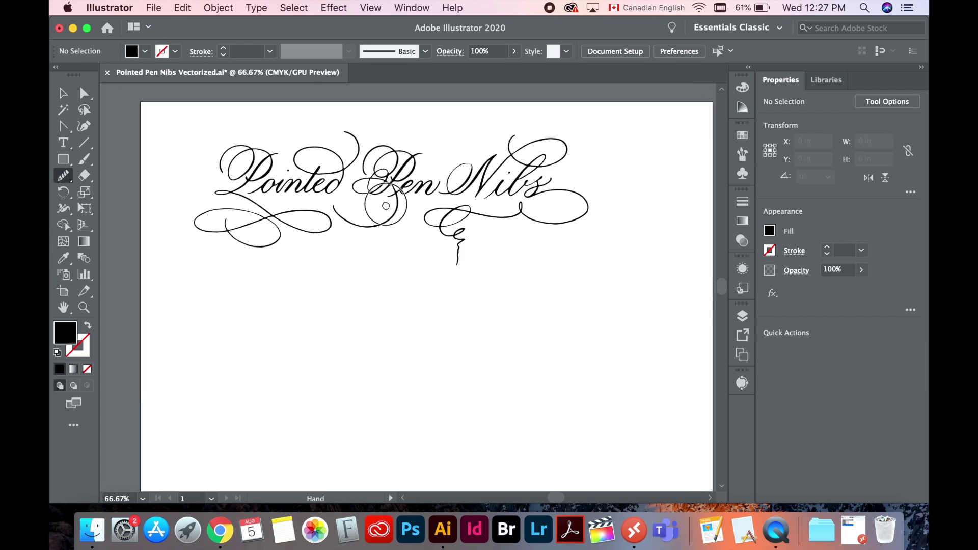
key("v")
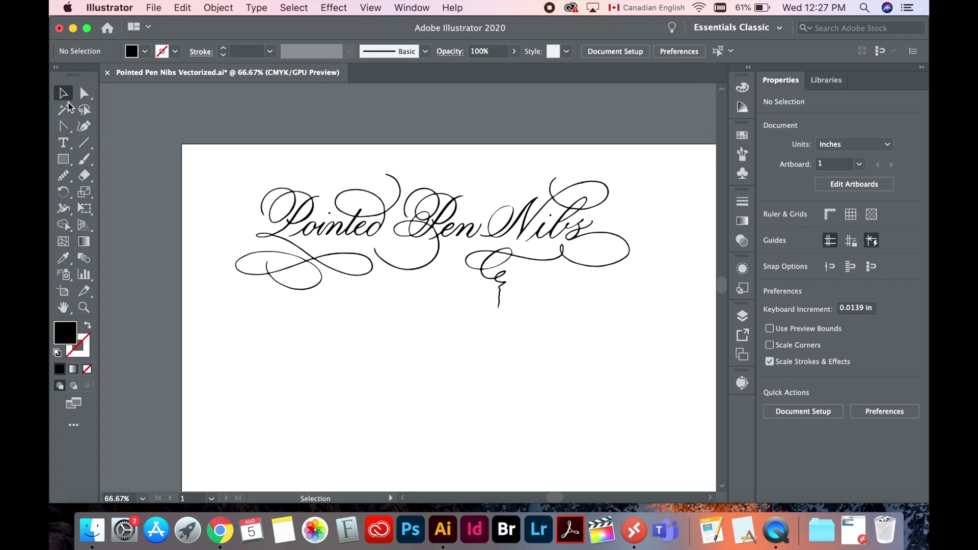
left_click(458, 194)
left_click_drag(454, 222, 496, 323)
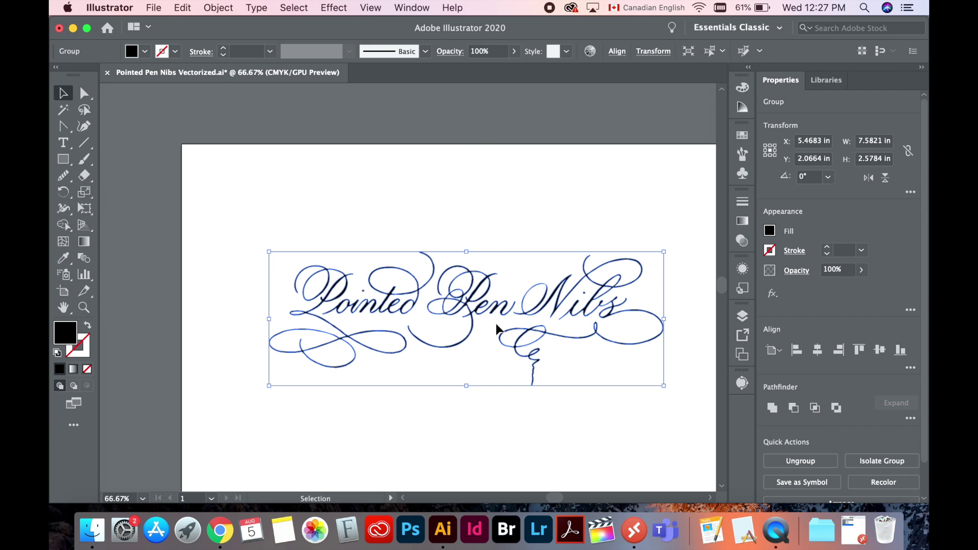
Try scaling the lettering group down about its centre to about 0.89 by 0.30 in, and undo the scaling.
left_click_drag(271, 252, 442, 311)
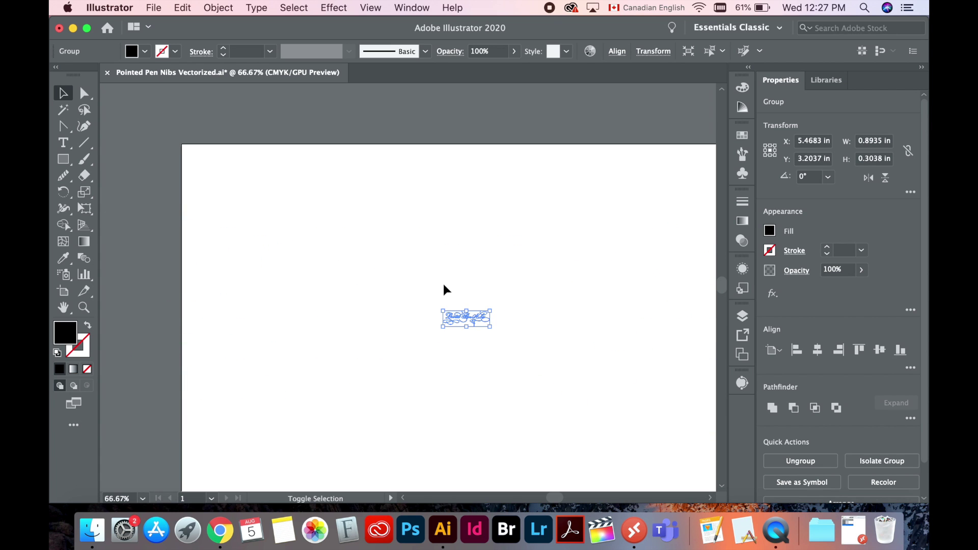
scroll(454, 305, "up", 1)
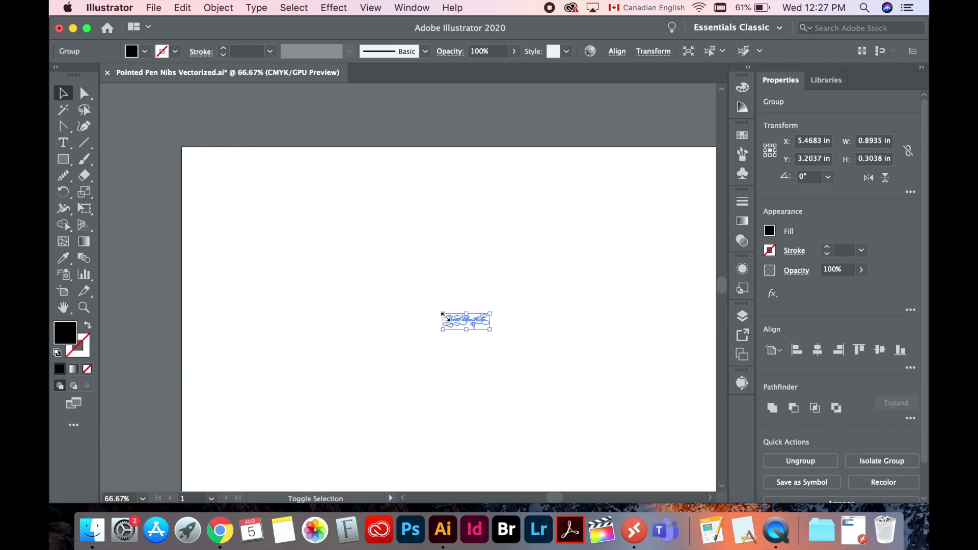
key("super+z")
key("super+z")
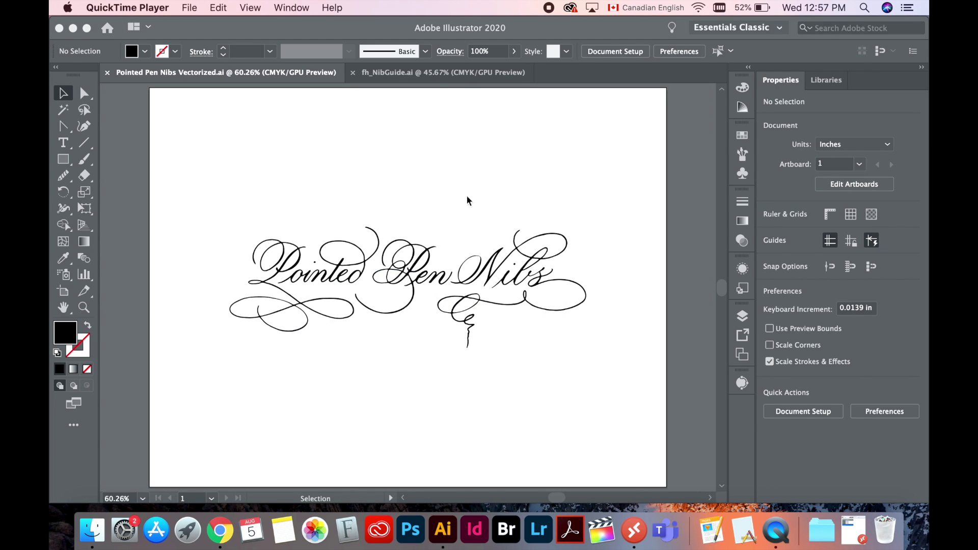
Switch to the fh_NibGuide.ai document and hide the Title group inside Layer 1.
left_click(435, 75)
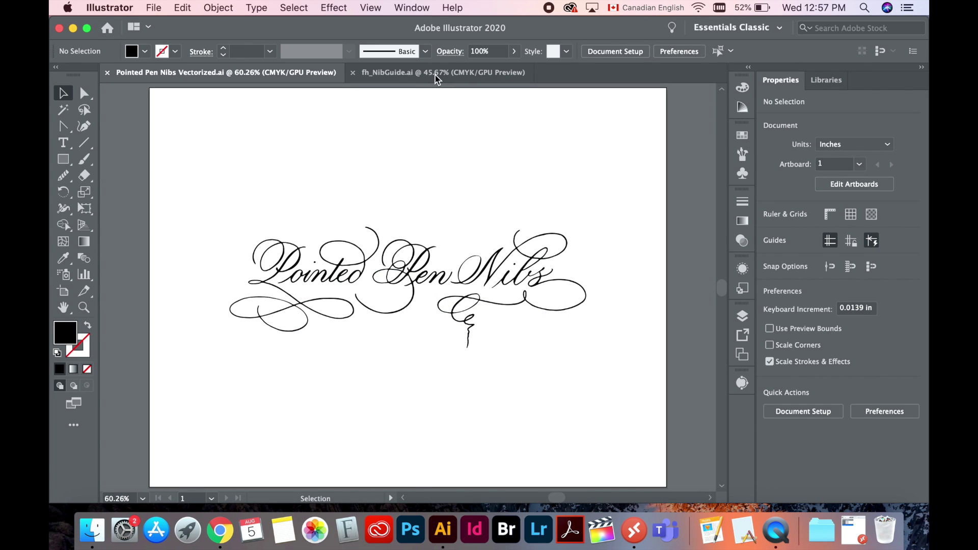
left_click(435, 75)
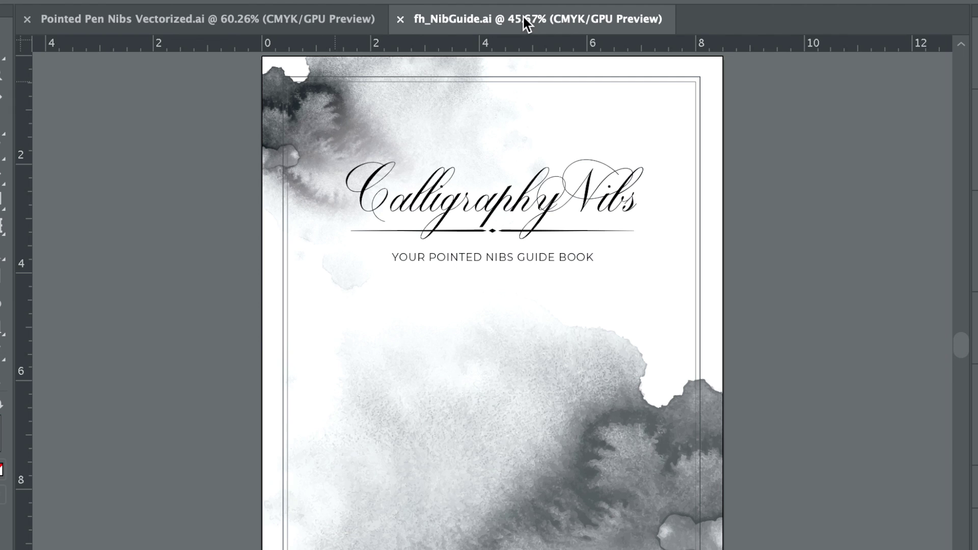
left_click(501, 204)
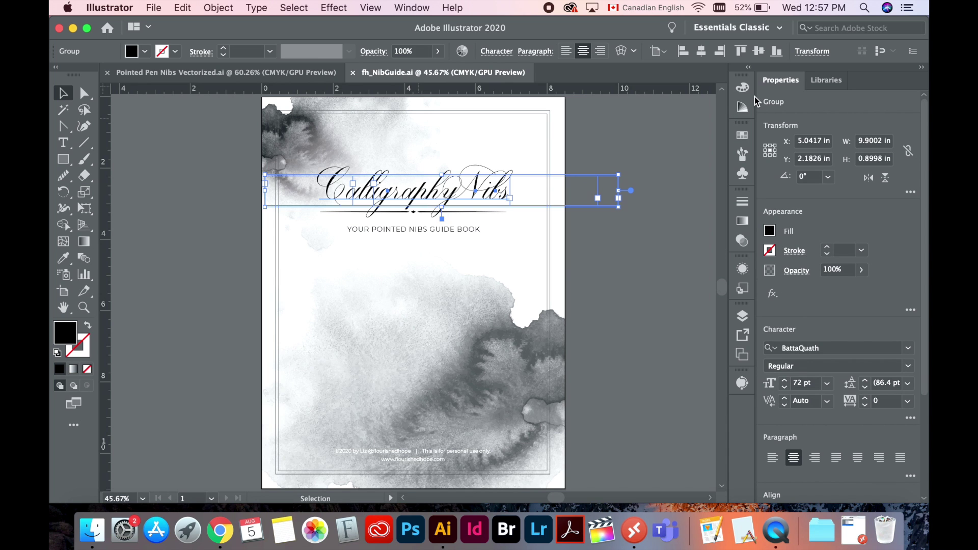
left_click(745, 319)
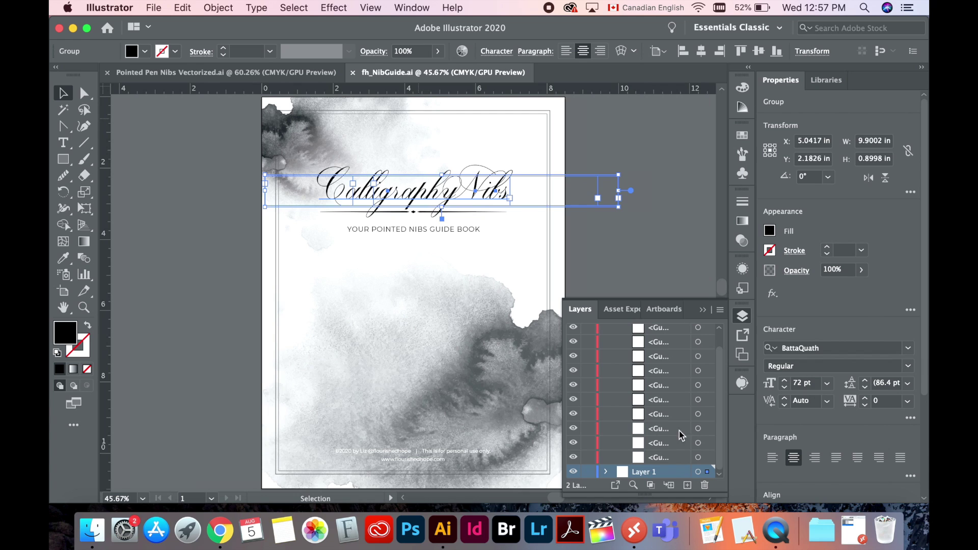
left_click(606, 472)
left_click(575, 371)
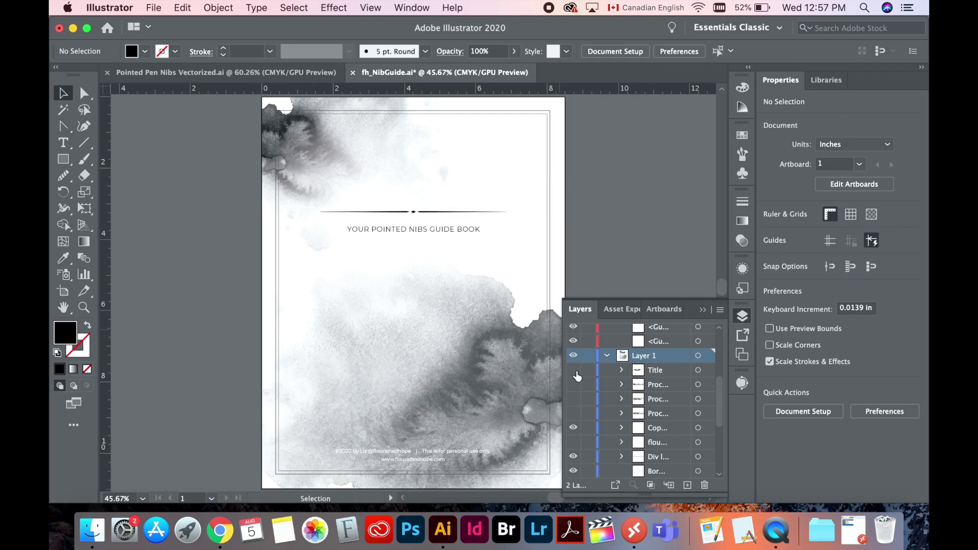
left_click(744, 316)
Copy the Pointed Pen Nibs lettering group from the Pointed Pen Nibs Vectorized.ai document.
left_click(225, 73)
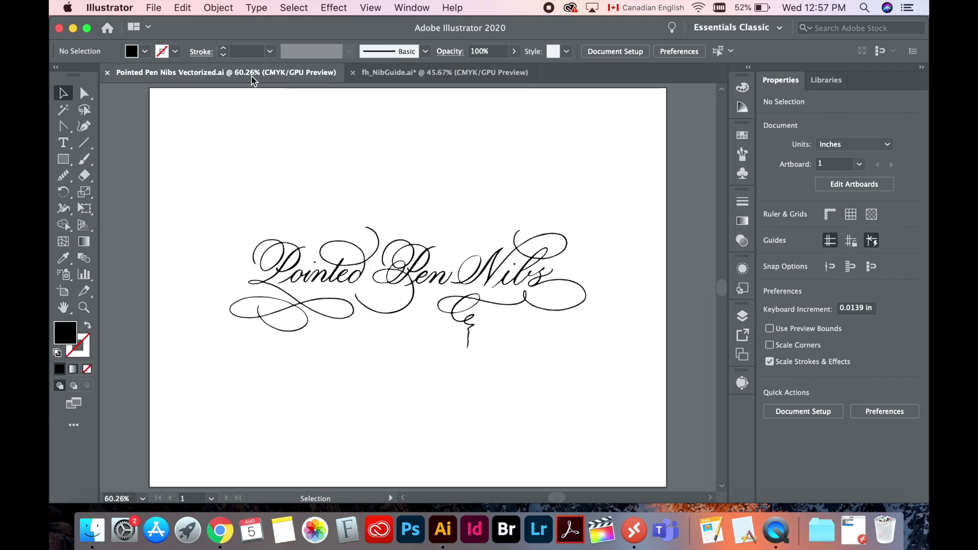
left_click(411, 289)
key("super+c")
key("super+v")
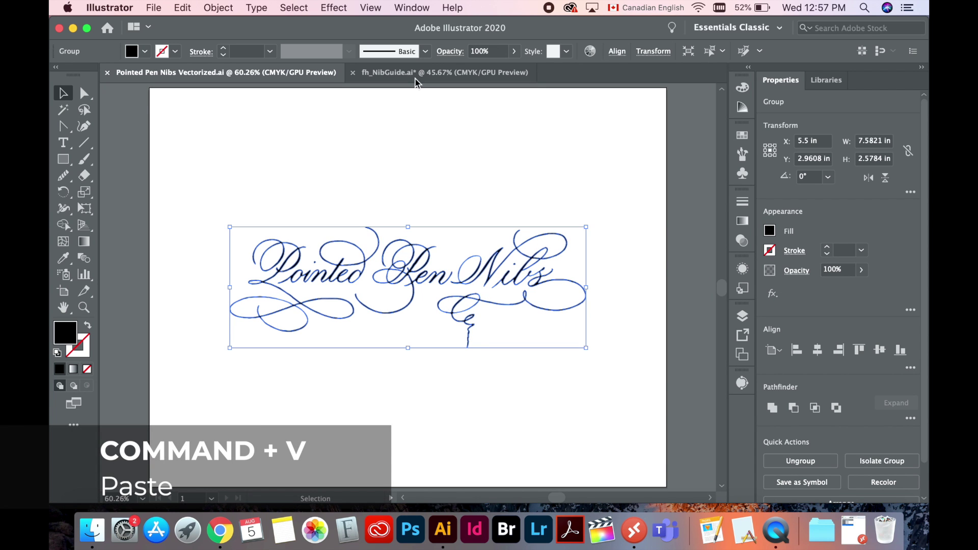
Paste the lettering into fh_NibGuide.ai and move it up to the title area around the cover's divider line.
left_click(416, 76)
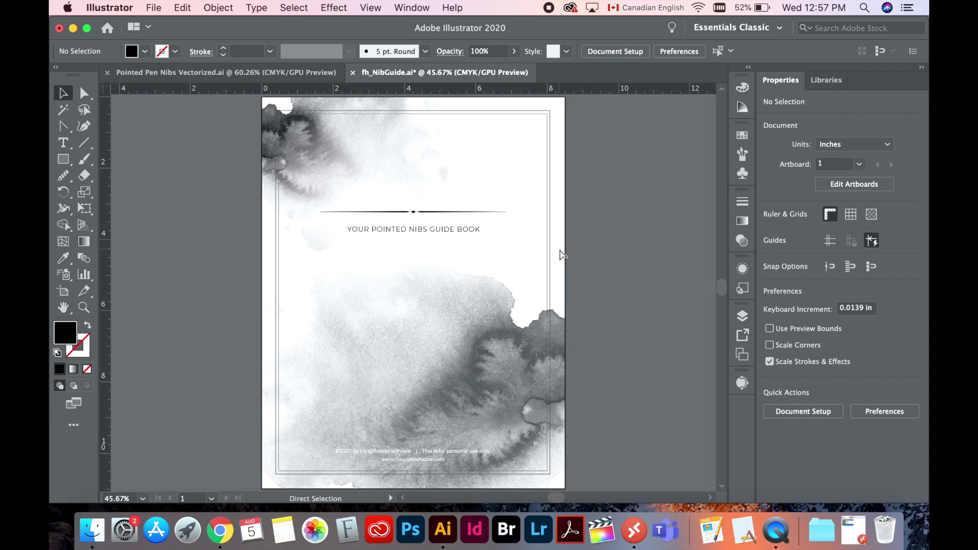
key("super+v")
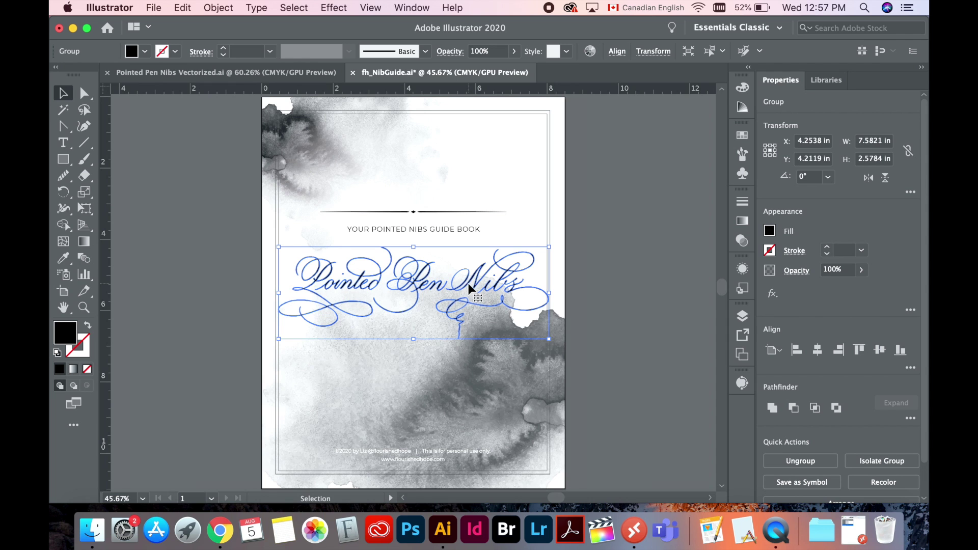
left_click_drag(468, 284, 467, 179)
key("F7")
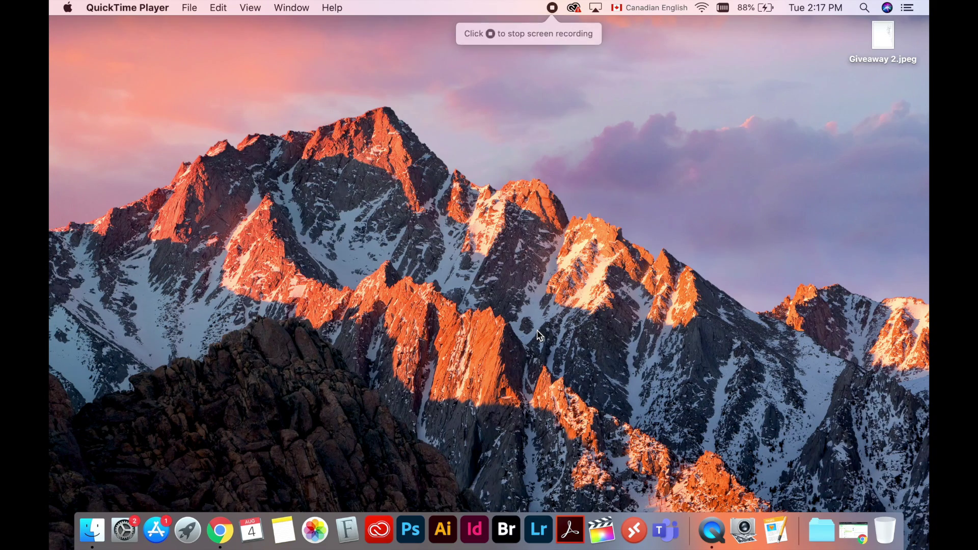
Launch Adobe Illustrator and open the Giveaway 2.jpeg scan.
left_click(441, 530)
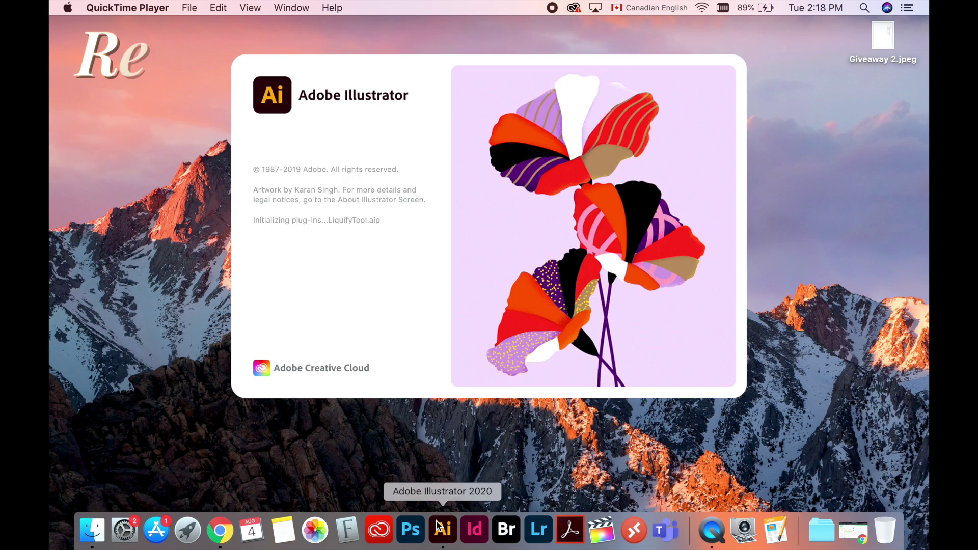
left_click(88, 312)
left_click(734, 362)
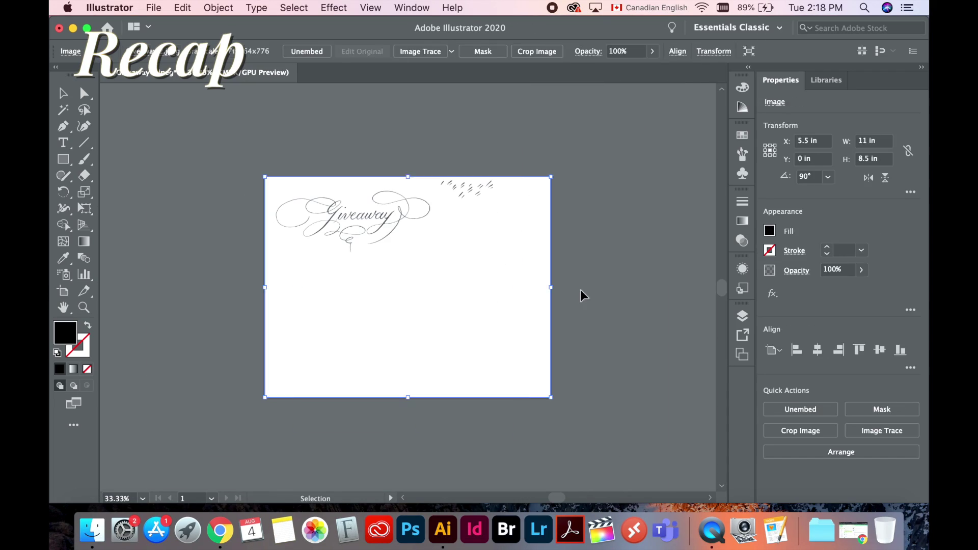
Image Trace the Giveaway scan in black and white with preview on, and raise the threshold to strengthen the thin strokes.
left_click(412, 7)
left_click(448, 372)
left_click(551, 283)
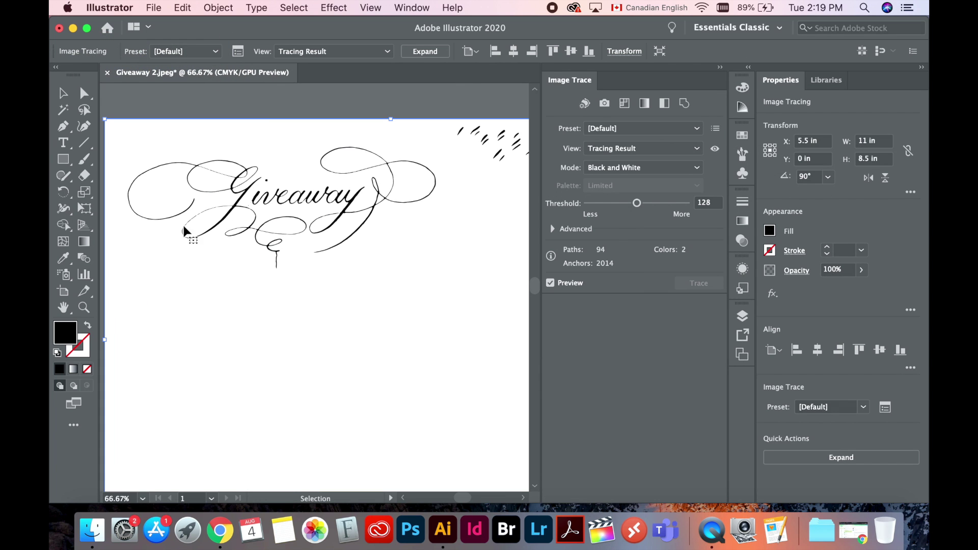
mouse_move(637, 203)
left_mouse_down()
mouse_move(606, 203)
mouse_move(641, 206)
left_mouse_up()
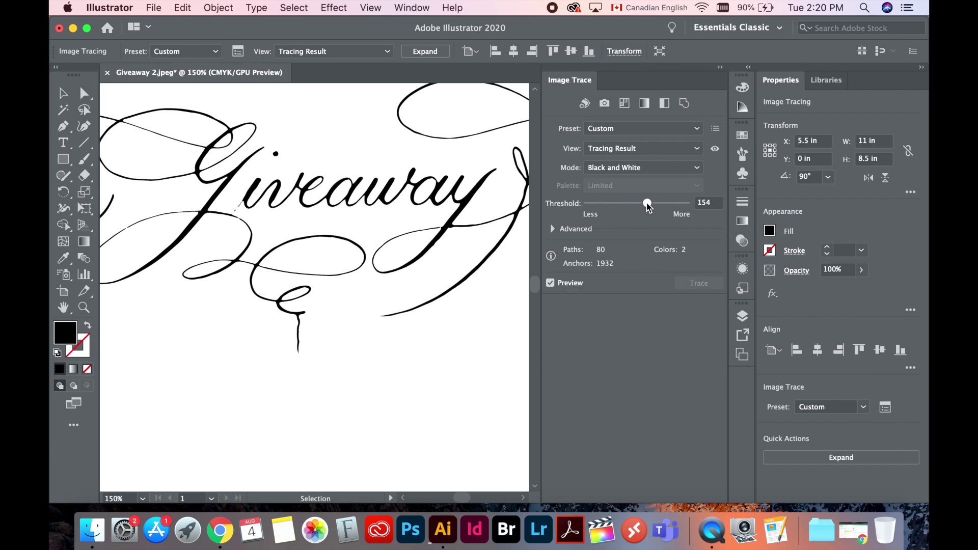
left_click_drag(643, 203, 658, 203)
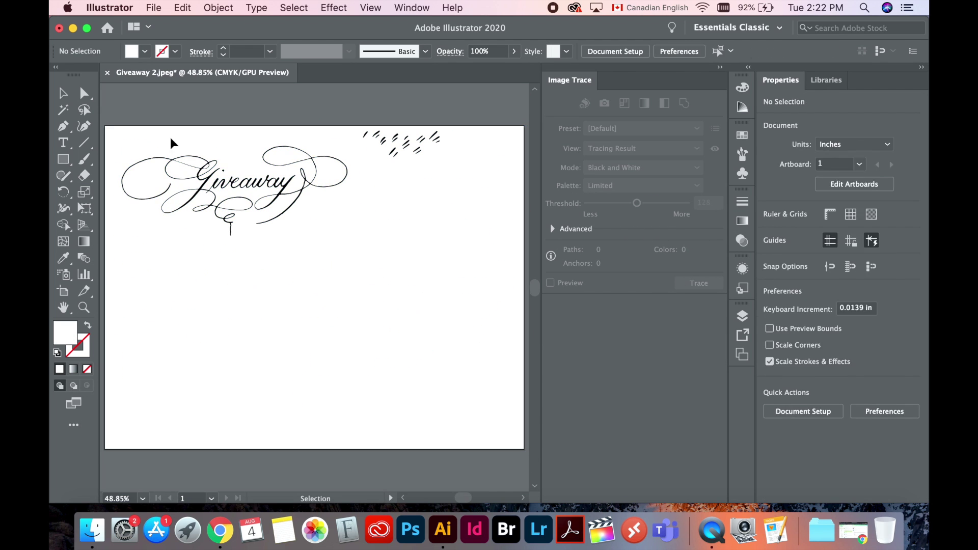
Select the traced Giveaway lettering with its flourishes and refine the outlines along the letters and stroke crossings.
left_click_drag(107, 126, 353, 256)
left_click(742, 136)
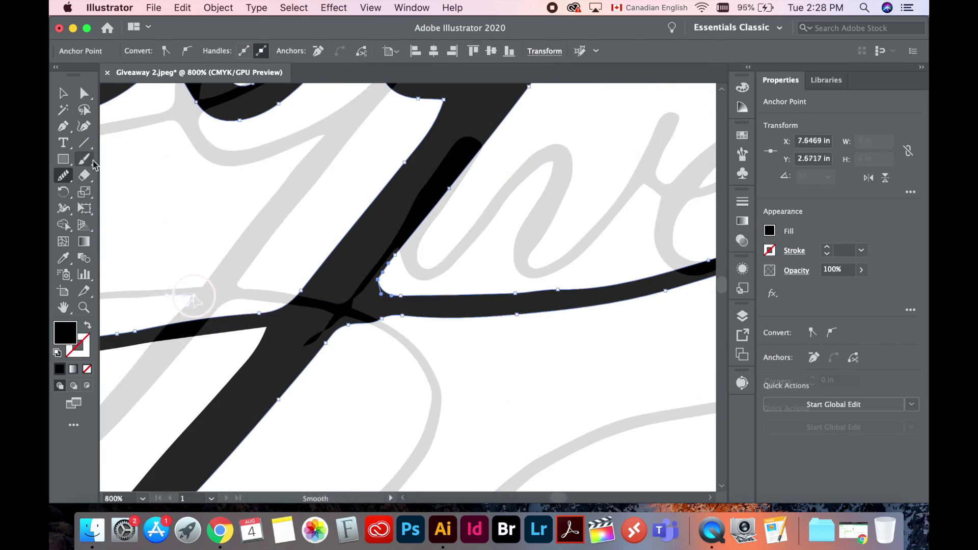
left_click(367, 290)
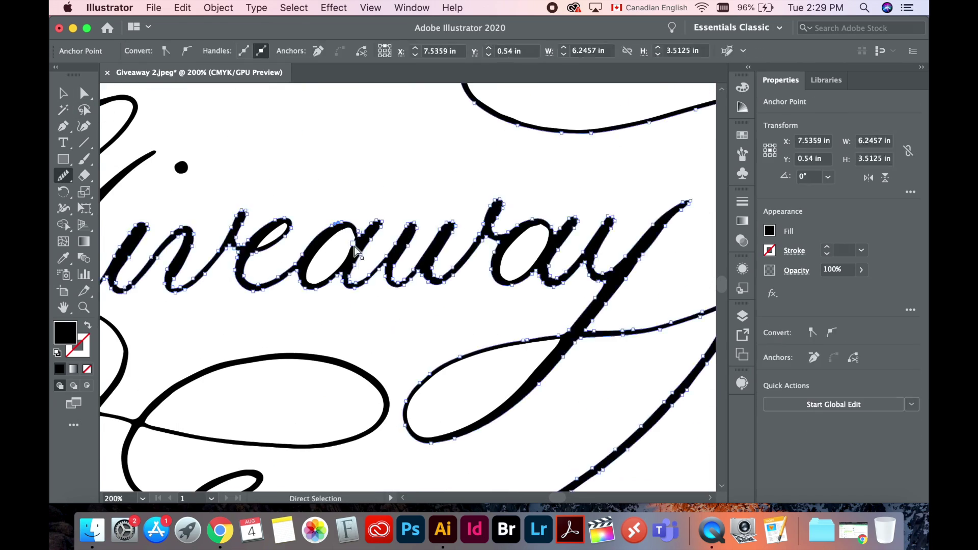
left_click(385, 290)
Save the vectorized lettering to the Desktop in Adobe Illustrator format as giveaway_vectorized.ai.
left_click(535, 301)
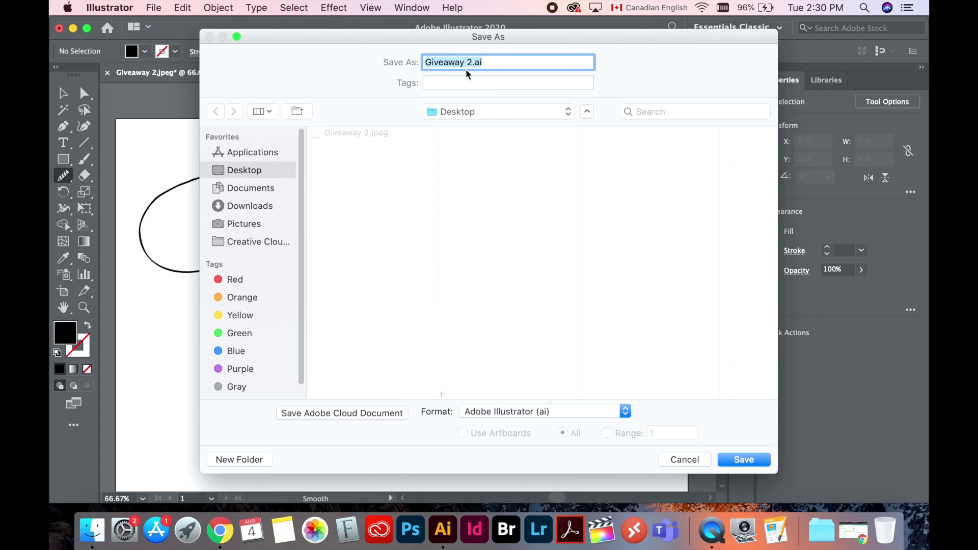
type("giveaway_vectorized.ai")
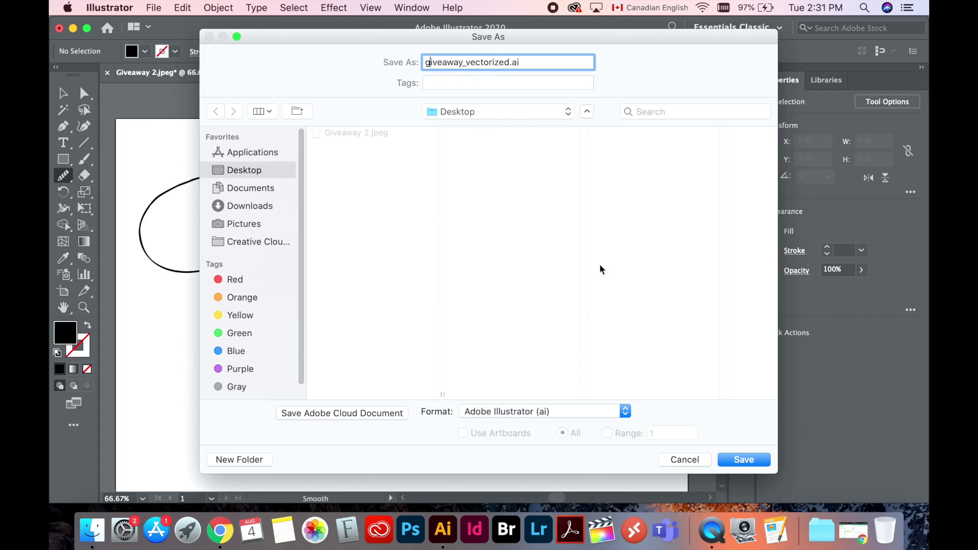